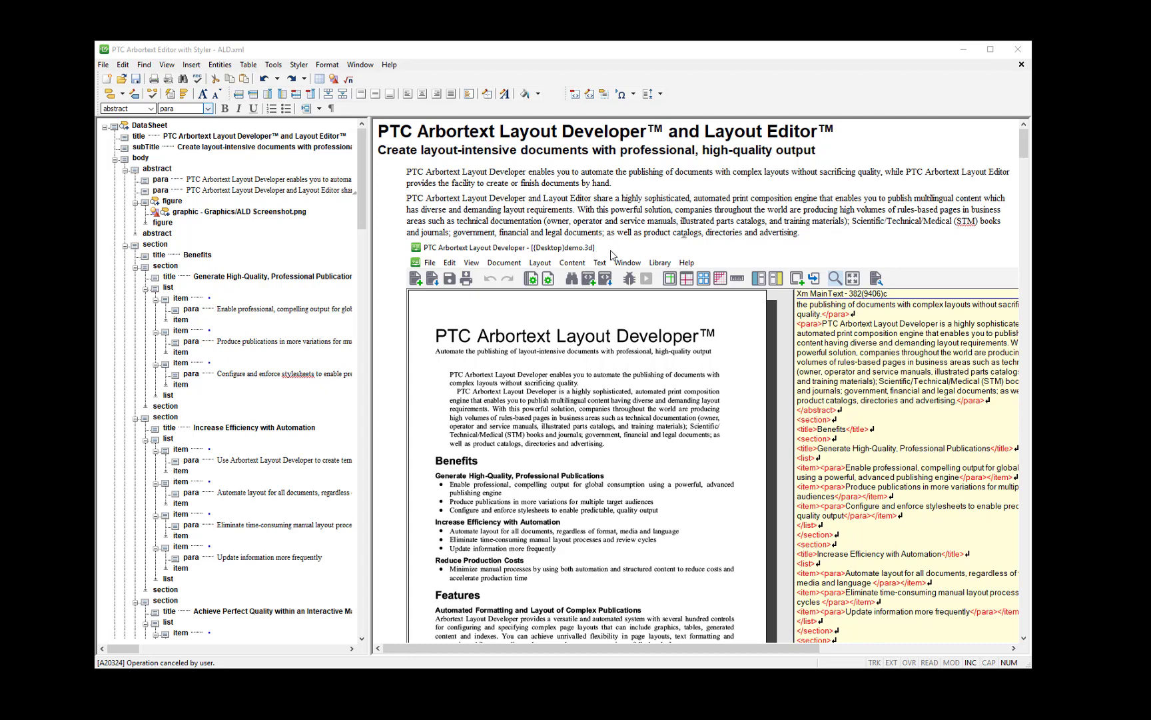
# Generate a print preview of the data sheet document using the dataSheets.3f stylesheet from the Demo Content folder
pyautogui.click(104, 65)
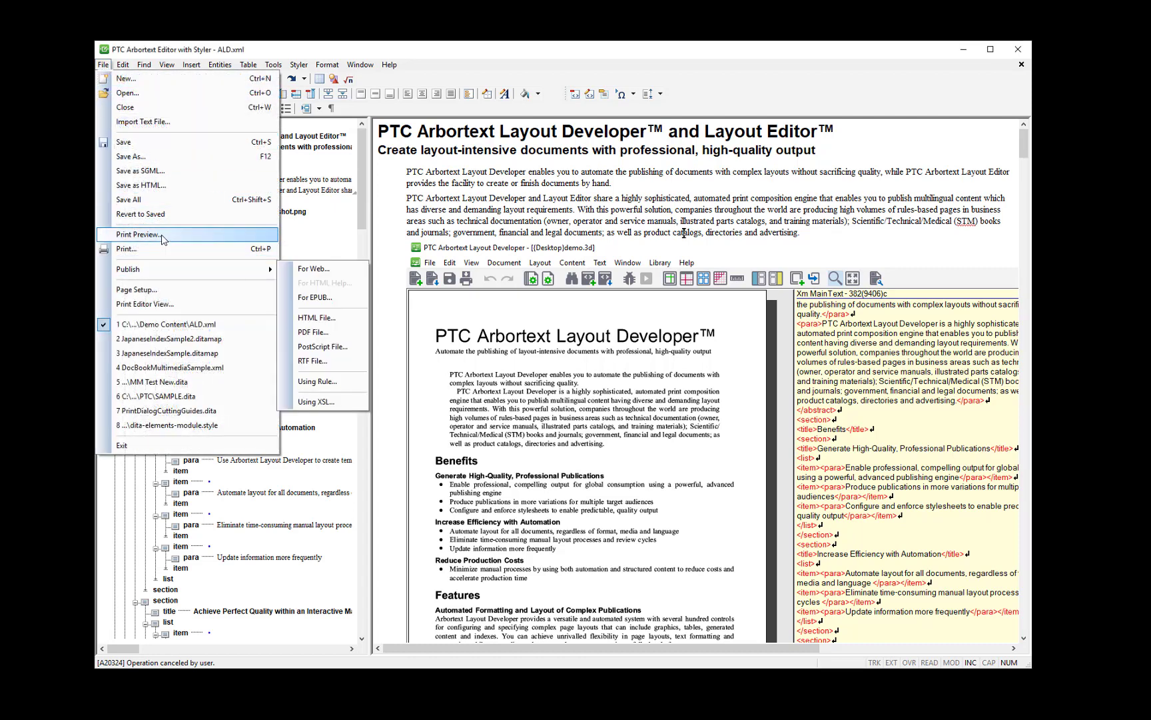
pyautogui.click(163, 236)
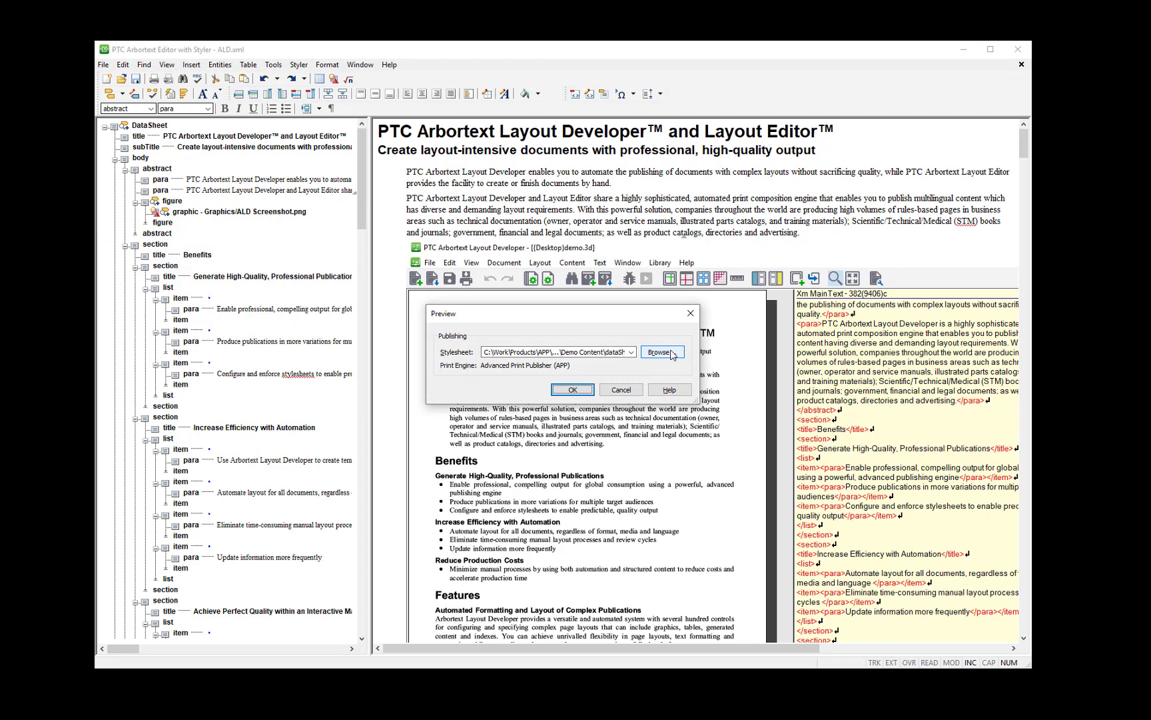
pyautogui.click(673, 354)
pyautogui.click(519, 300)
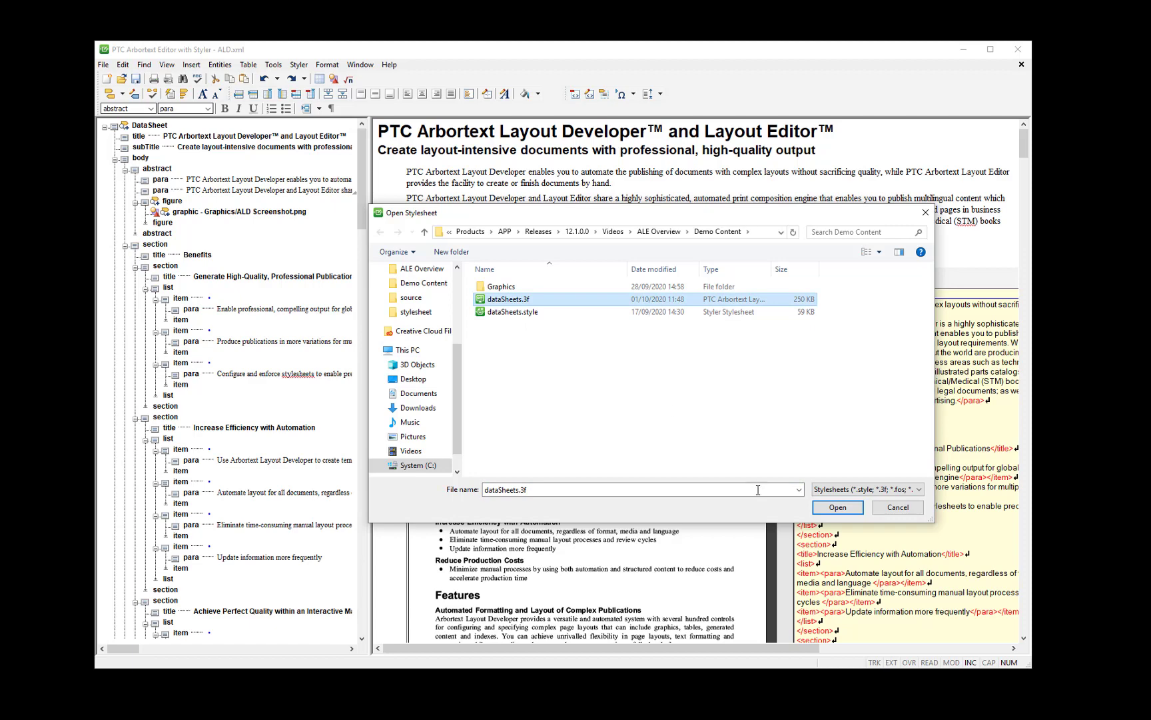
pyautogui.click(837, 507)
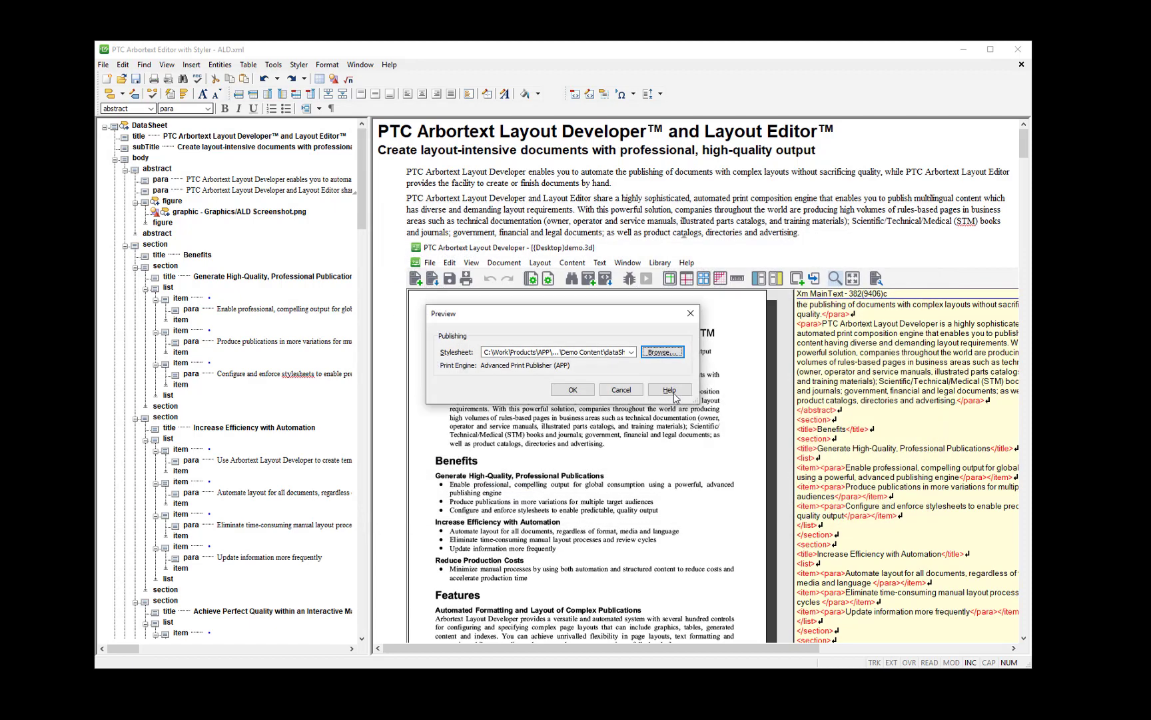
pyautogui.click(573, 390)
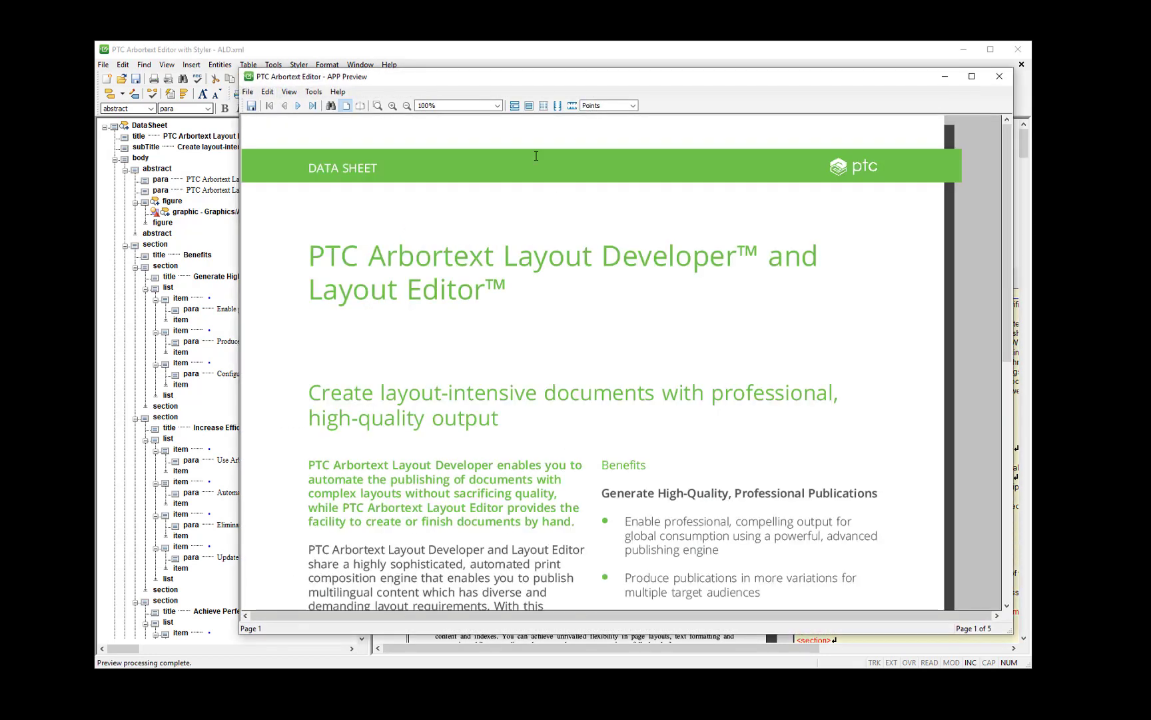
# Fit the whole page in the preview and examine the layout of the five data sheet pages
pyautogui.click(498, 105)
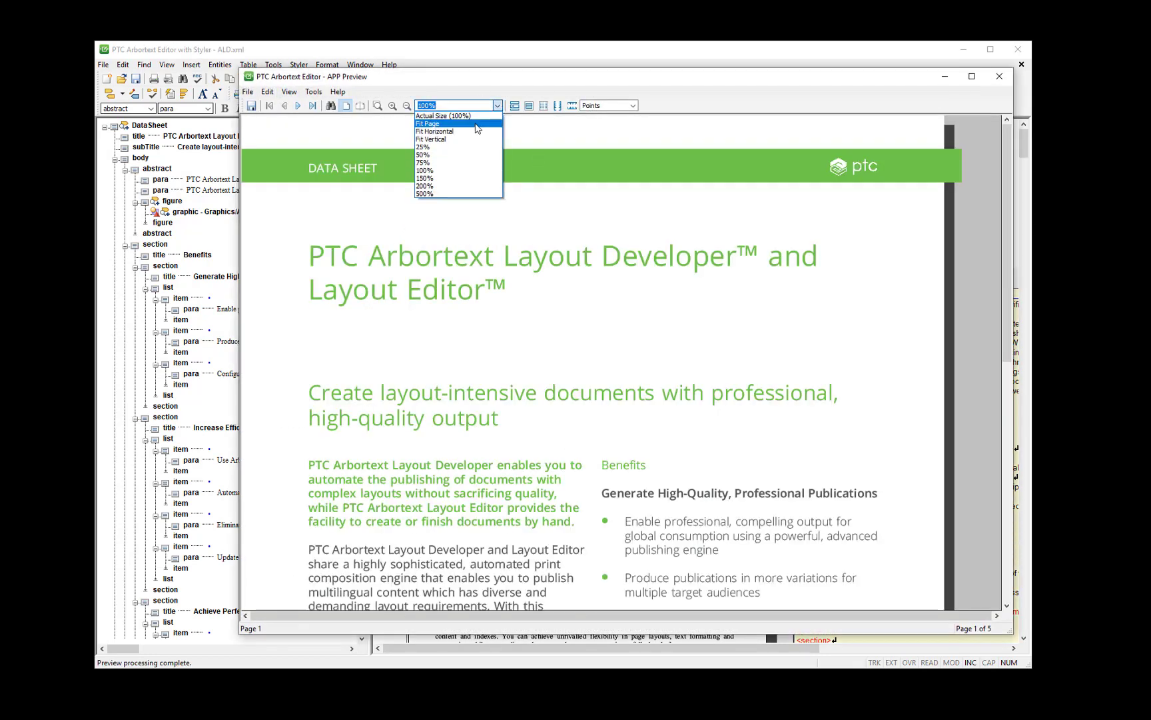
pyautogui.click(477, 124)
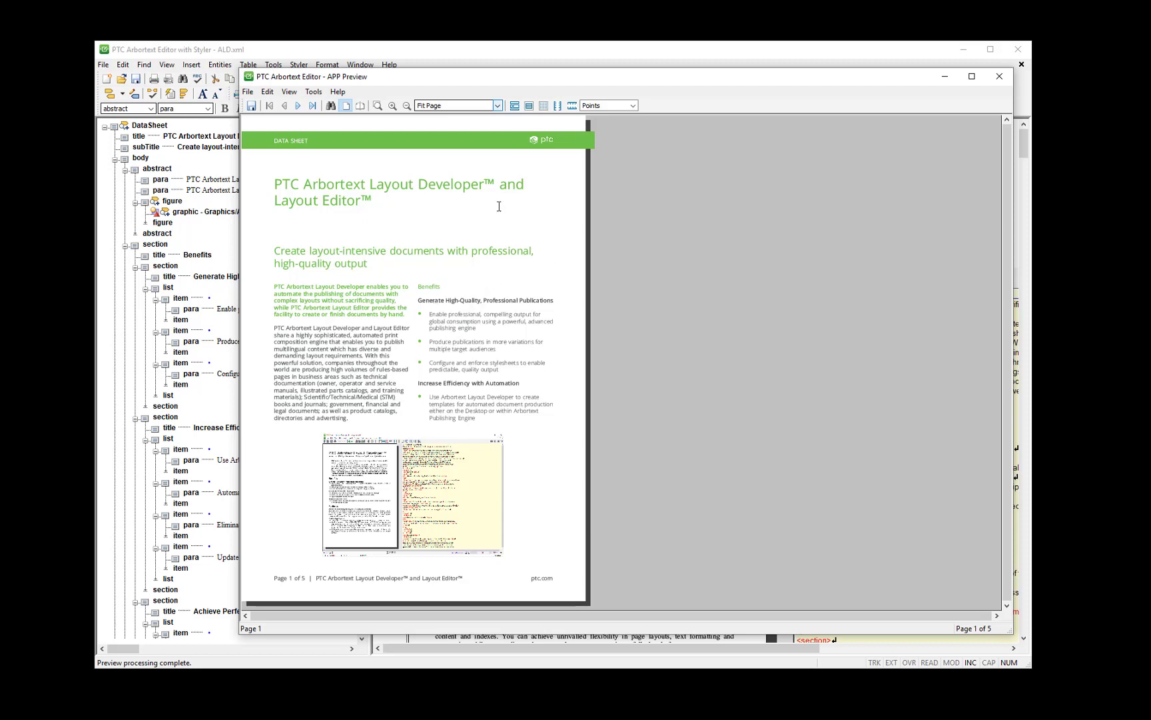
pyautogui.scroll(-1, 499, 206)
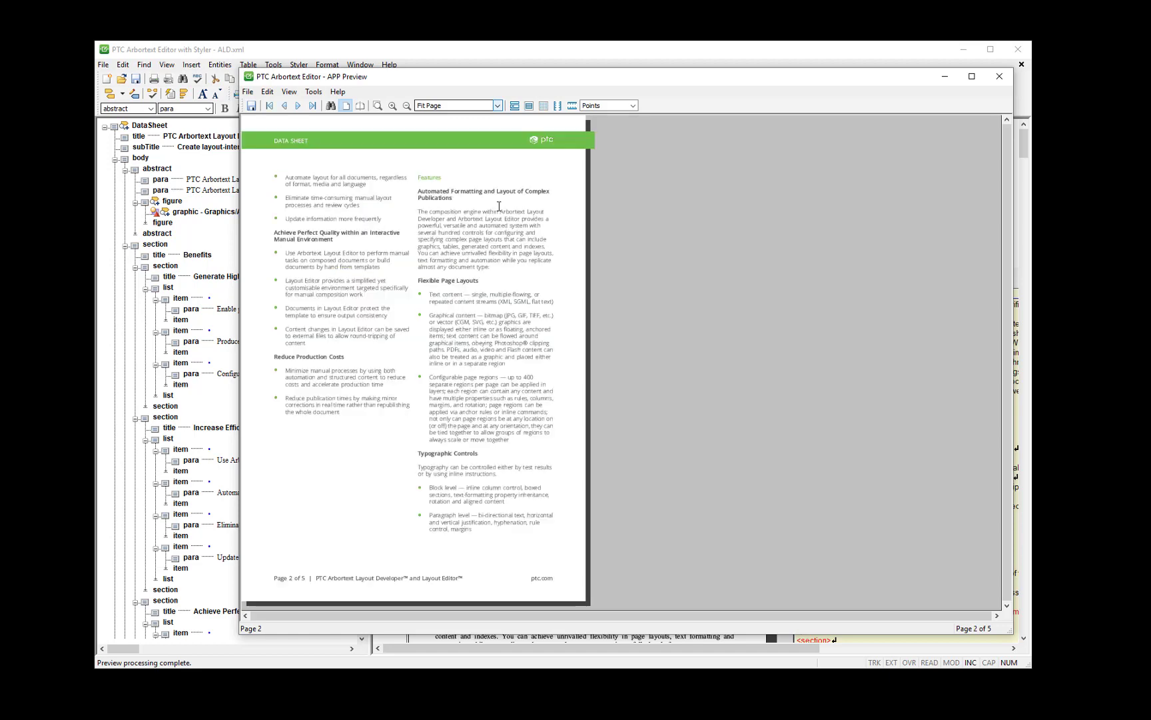
pyautogui.scroll(-3, 498, 207)
pyautogui.scroll(1, 498, 206)
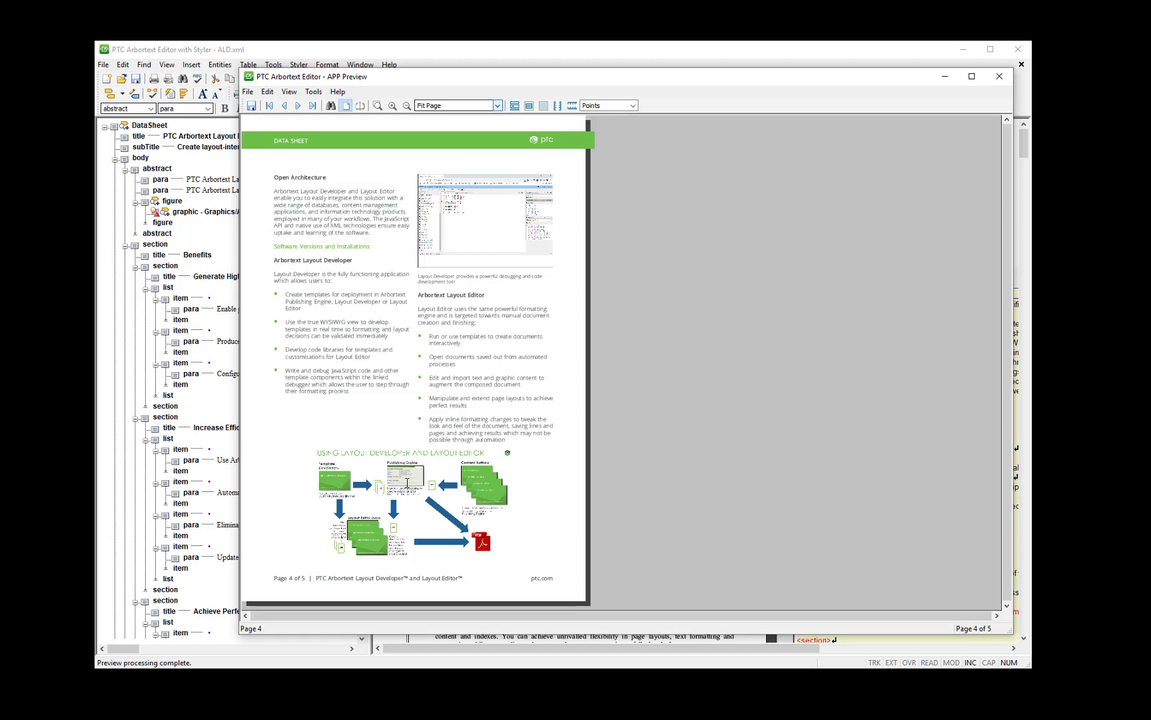
pyautogui.scroll(-1, 500, 222)
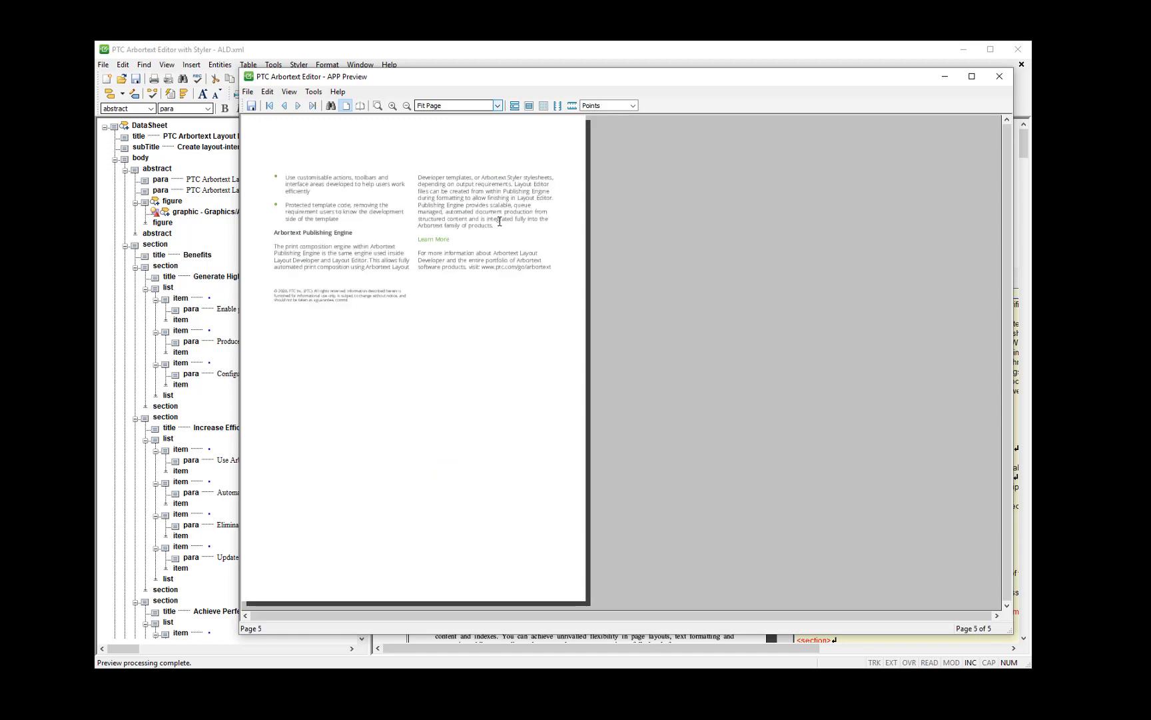
pyautogui.scroll(3, 500, 221)
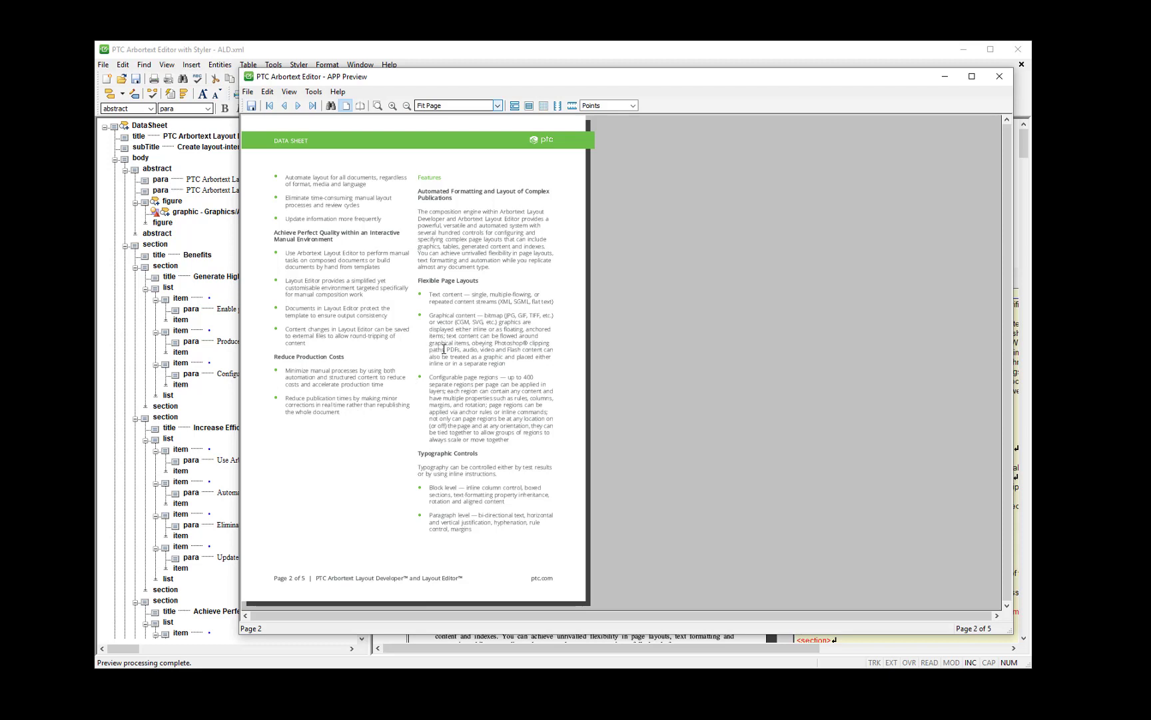
# Run the tsavele macro on the previewed document
pyautogui.hotkey('ctrl', 'm')
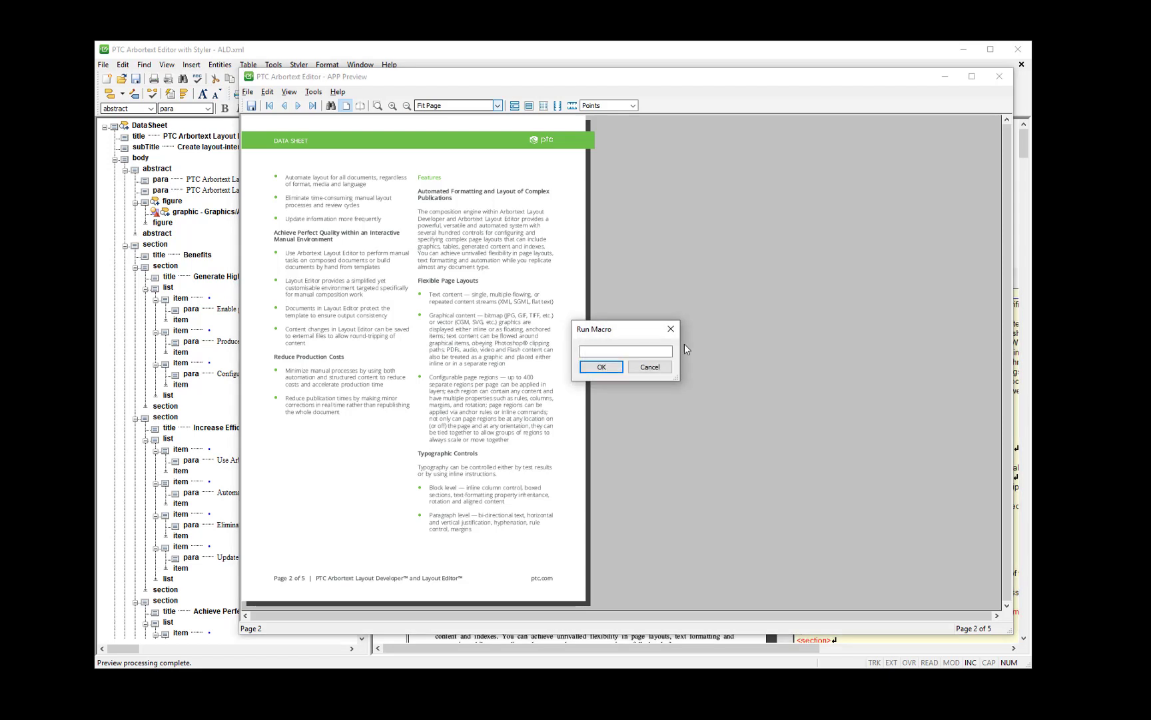
pyautogui.click(647, 354)
pyautogui.write('tsavele')
pyautogui.press('Return')
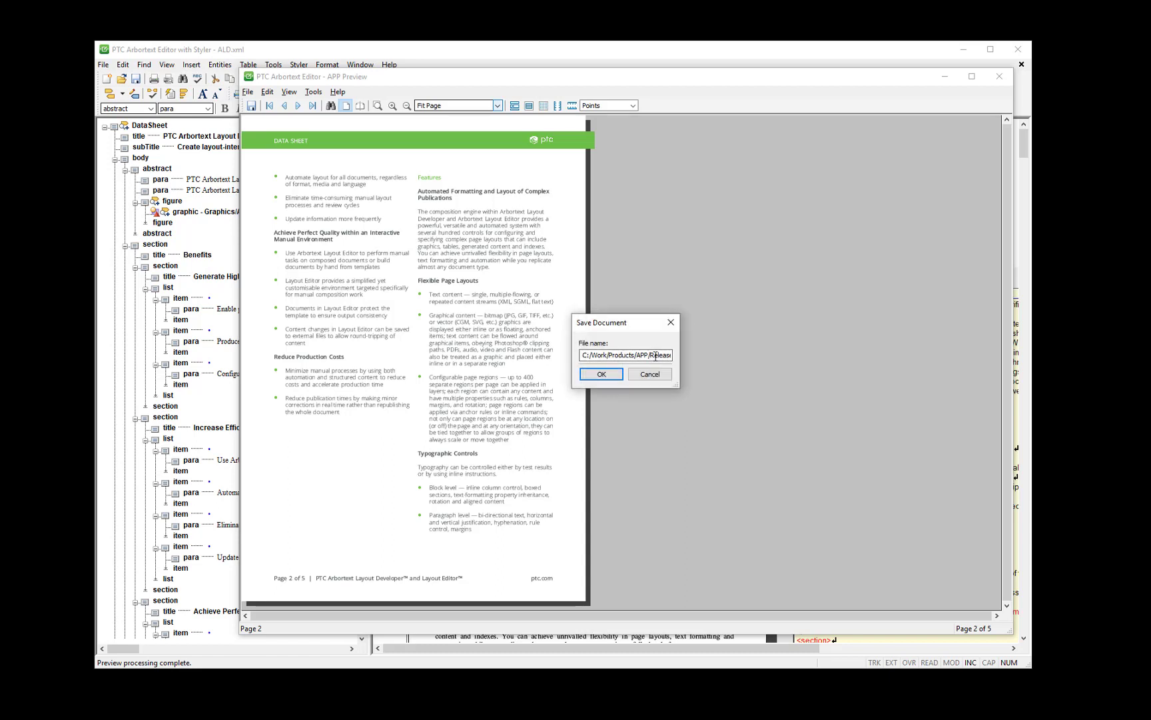
# Save the composed document in the Demo Content folder as ALDdataSheets.3le
pyautogui.click(659, 355)
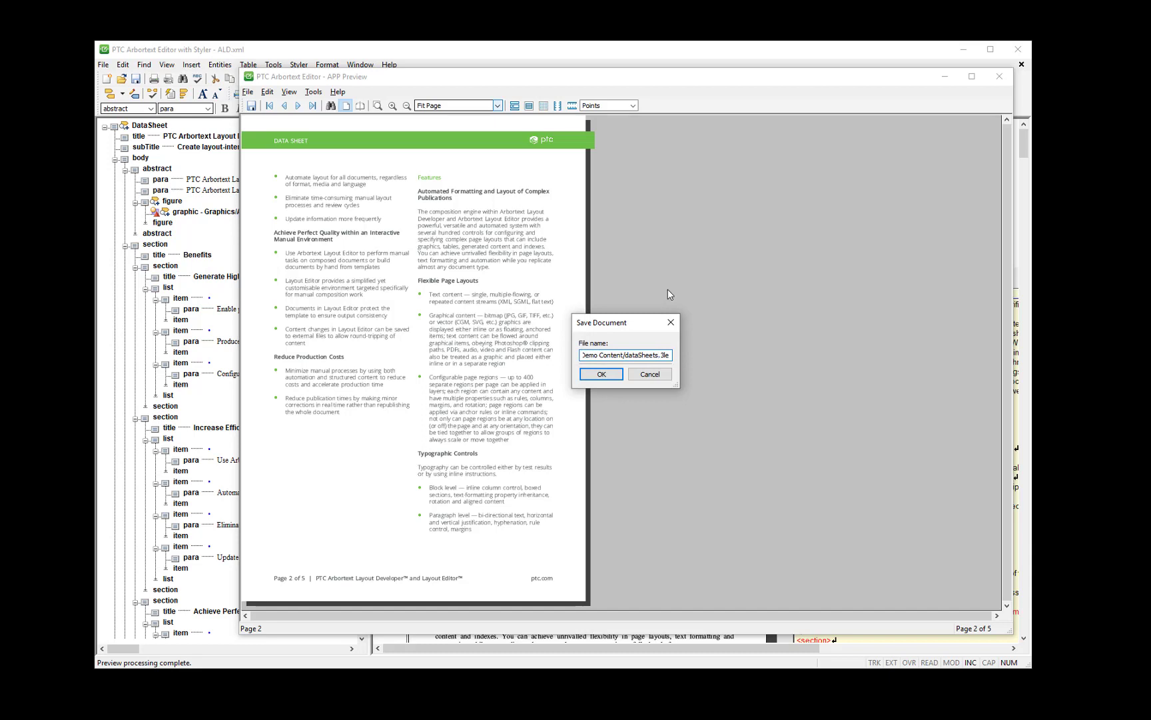
pyautogui.press('Left')
pyautogui.press('Left')
pyautogui.press('Left')
pyautogui.press('Left')
pyautogui.press('Left')
pyautogui.press('Left')
pyautogui.write('ALD')
pyautogui.press('Return')
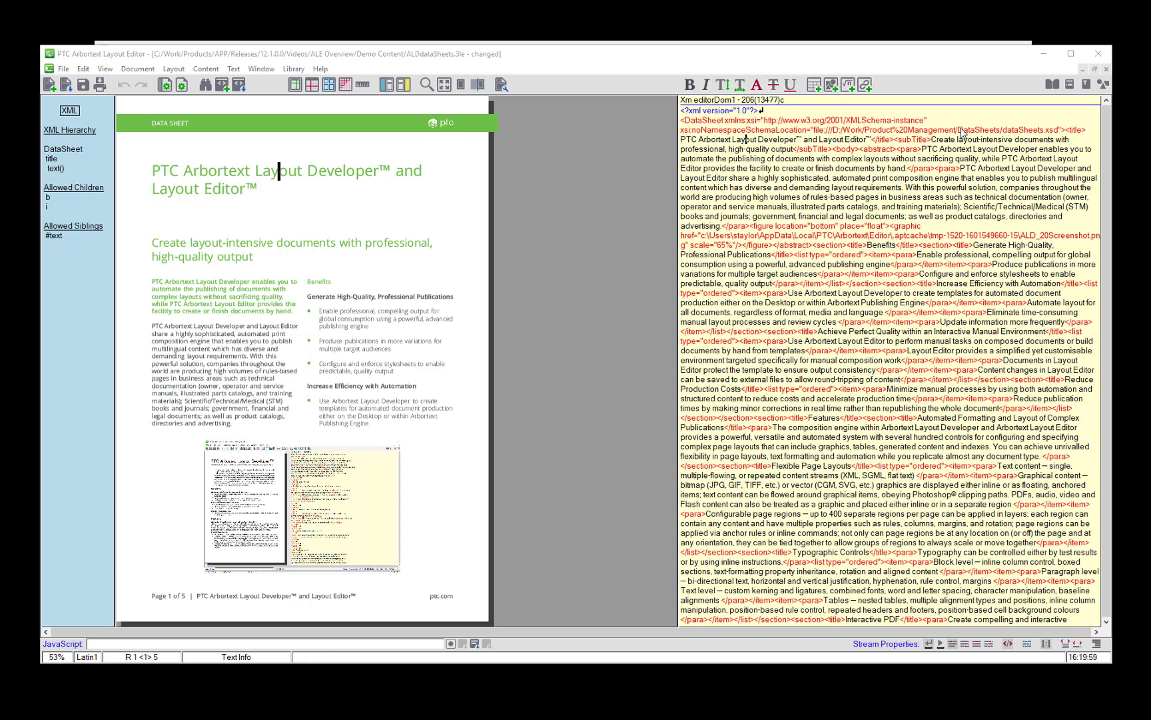
# Show the frame properties view, and return to the text editing view
pyautogui.click(1070, 84)
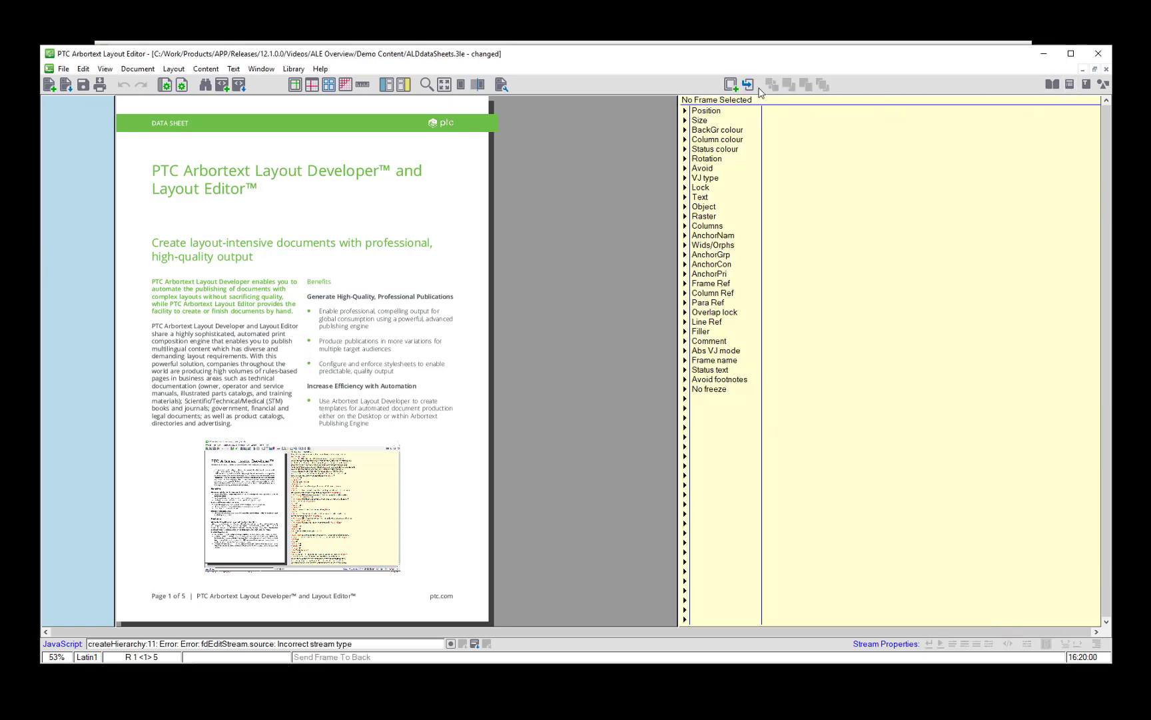
pyautogui.click(1087, 85)
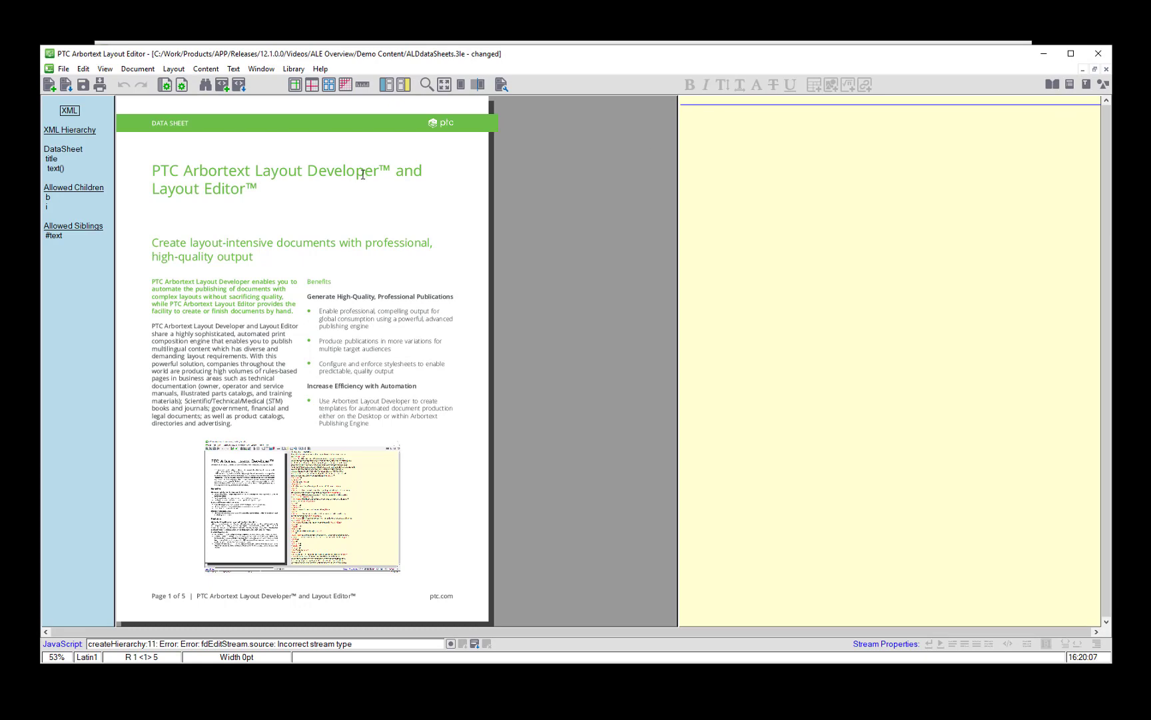
pyautogui.click(67, 70)
pyautogui.moveTo(207, 74)
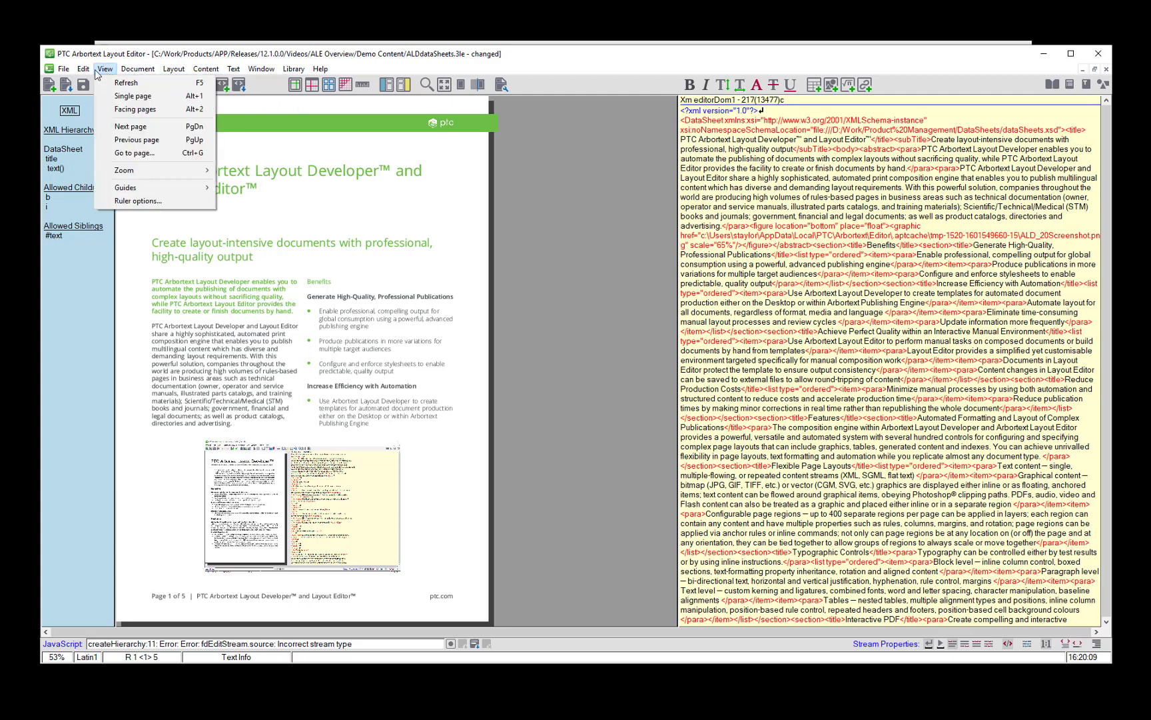
pyautogui.moveTo(85, 74)
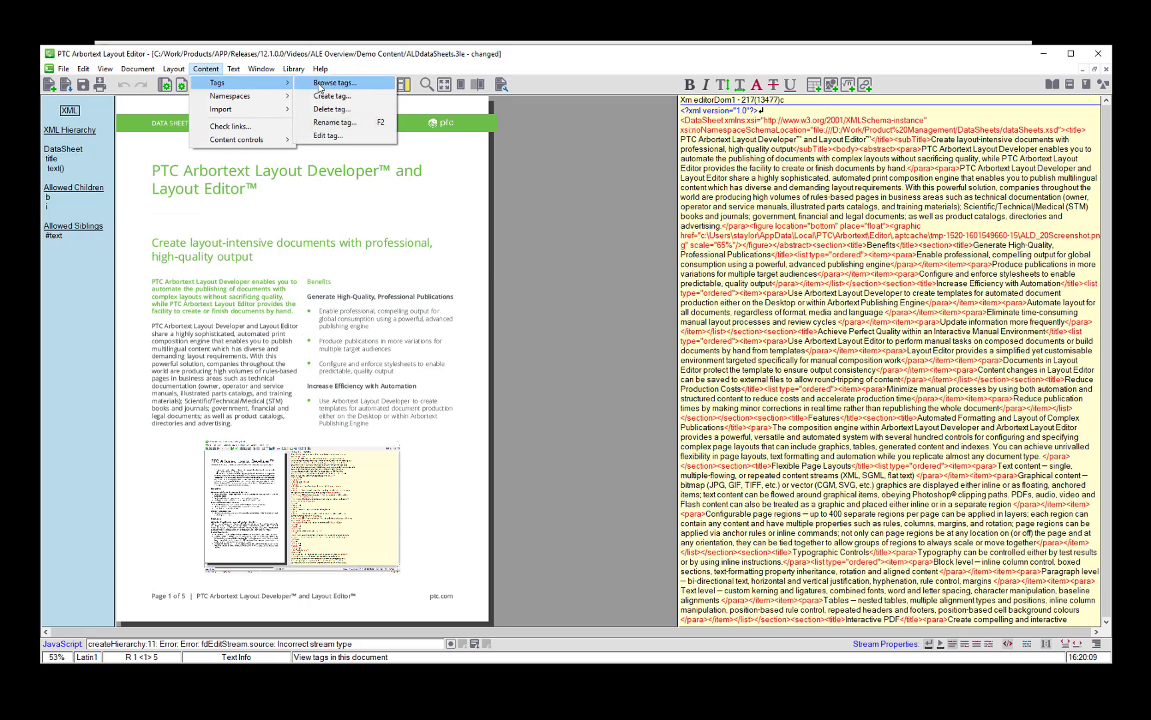
pyautogui.click(320, 84)
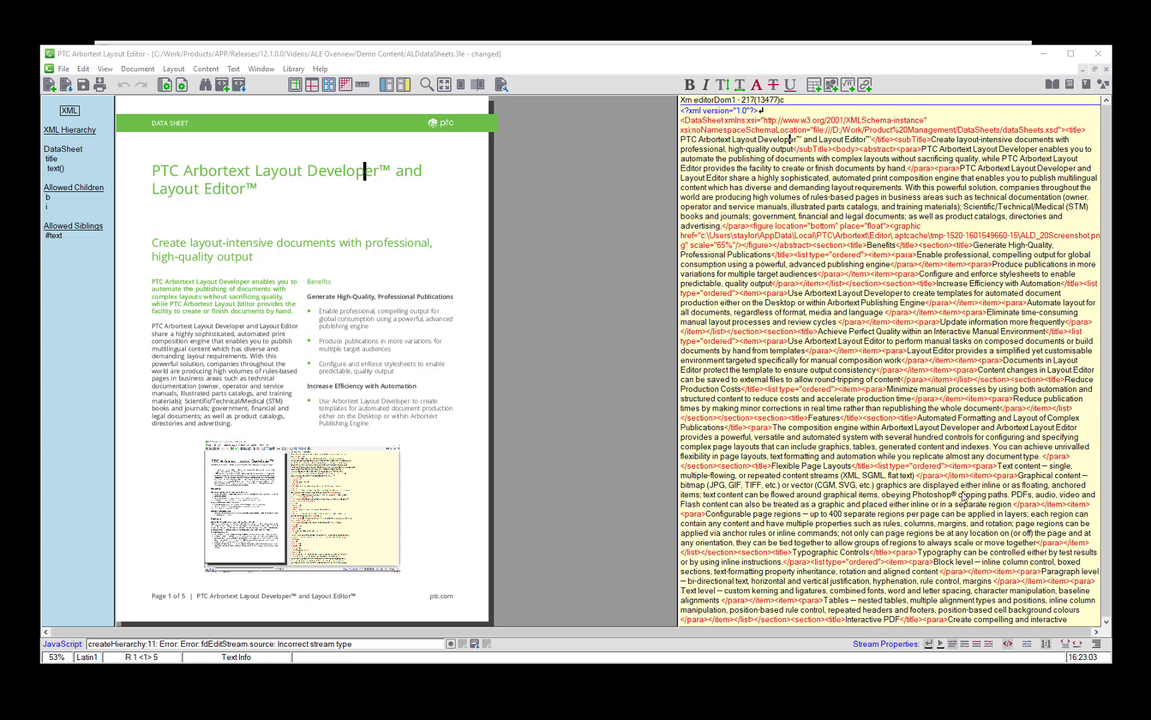
# Pretty print the XML source of the data sheet so its elements are indented on separate lines
pyautogui.click(1066, 644)
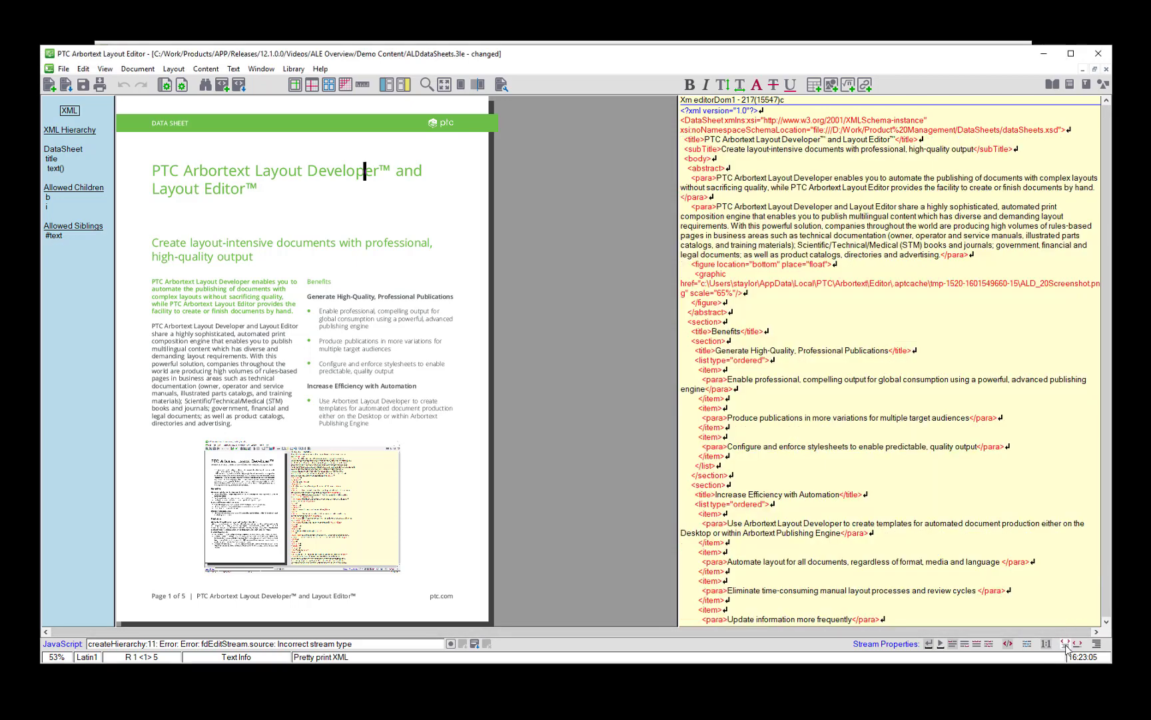
pyautogui.click(1080, 645)
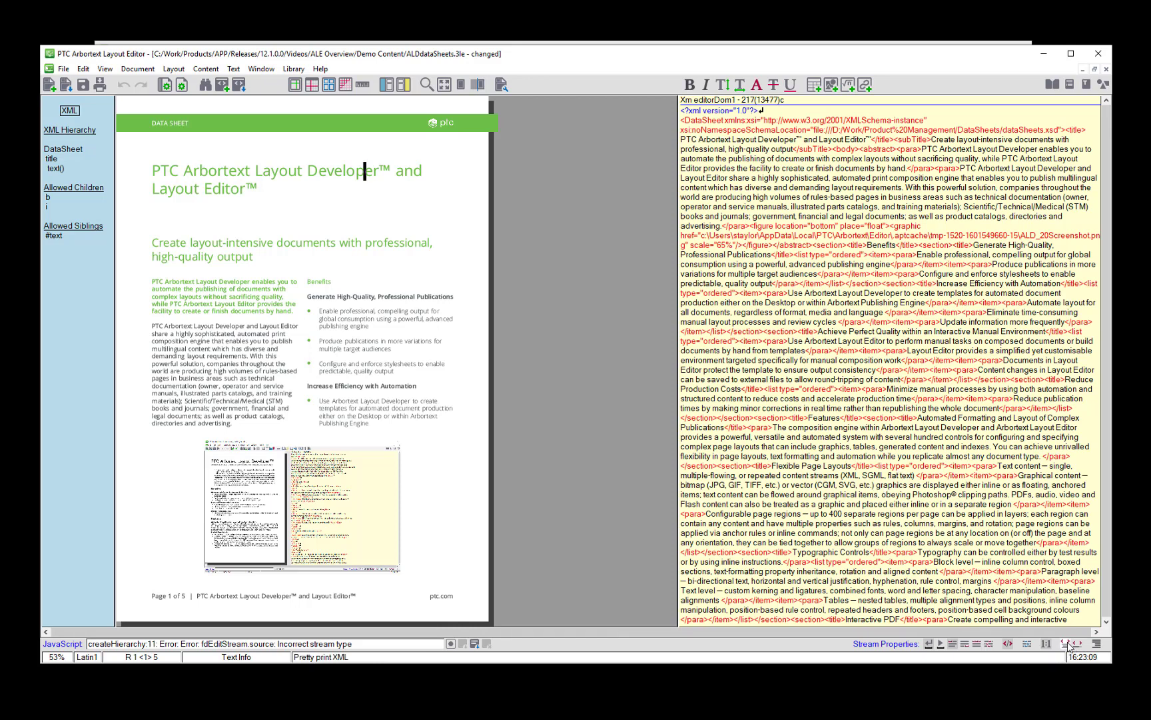
pyautogui.click(1066, 643)
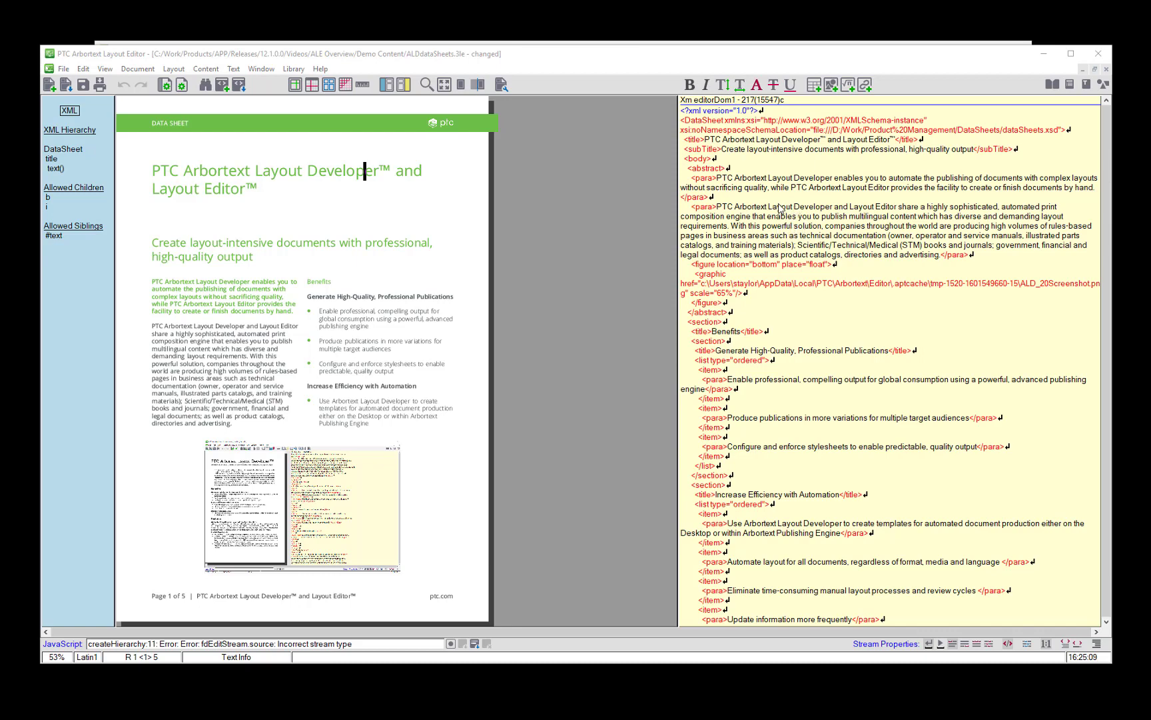
# Review the preset text width values for the title text without applying one
pyautogui.click(741, 88)
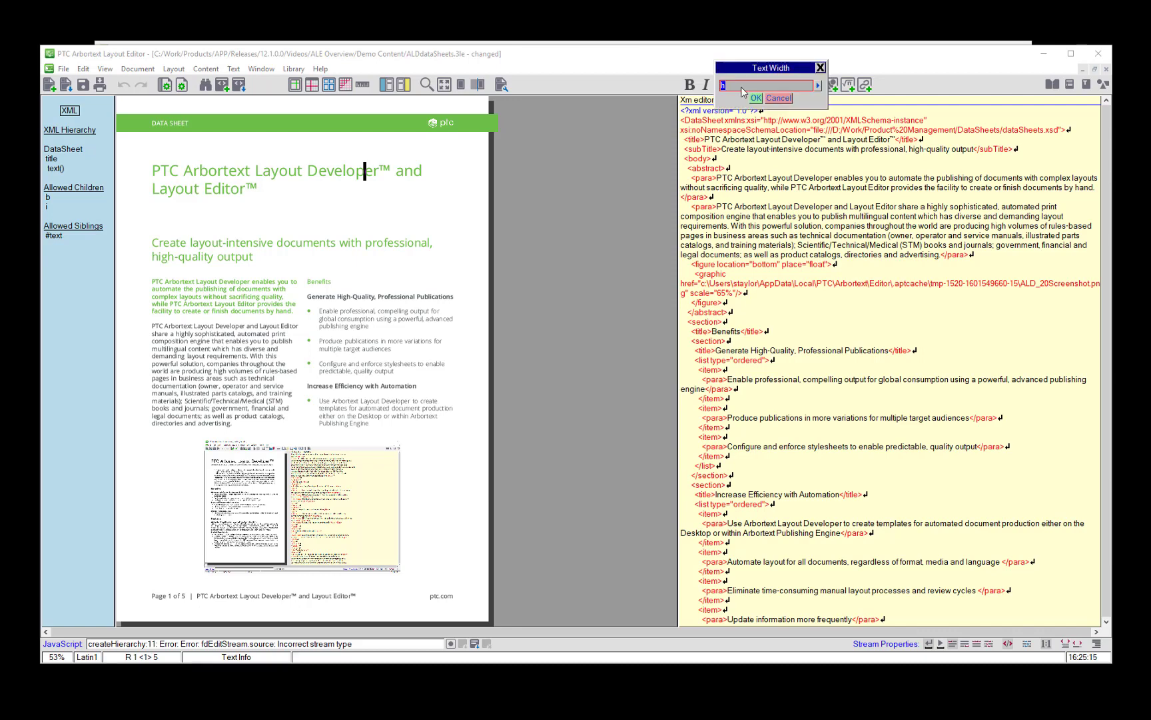
pyautogui.click(818, 87)
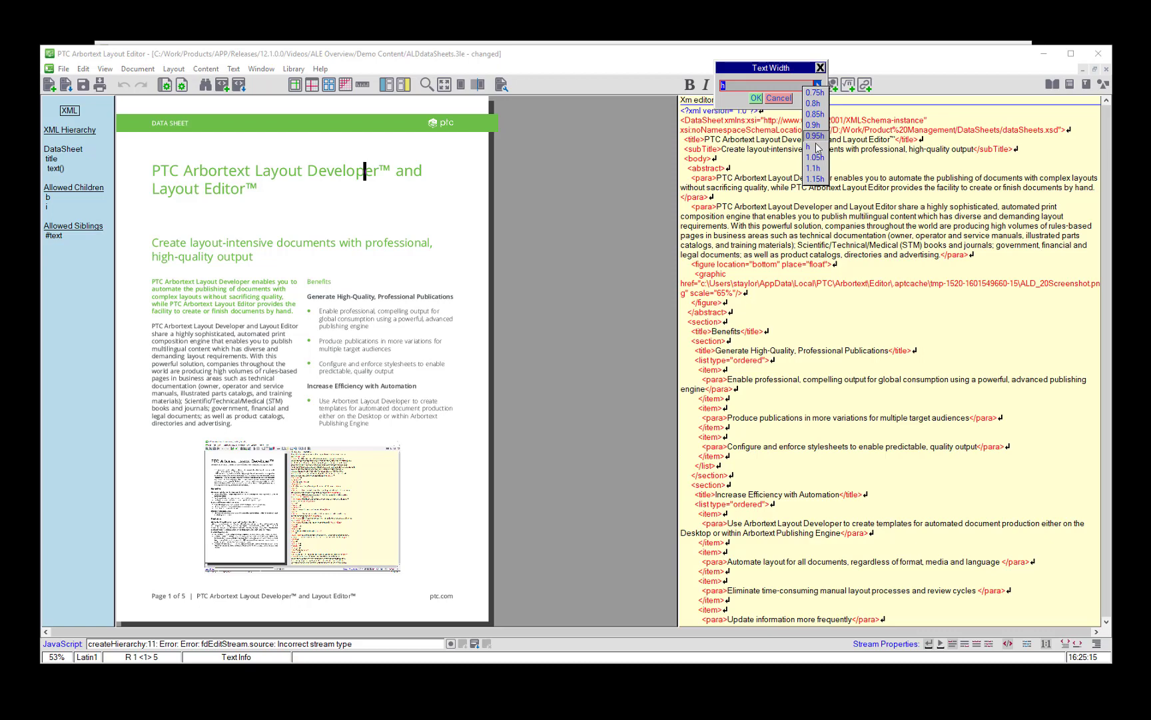
pyautogui.click(785, 101)
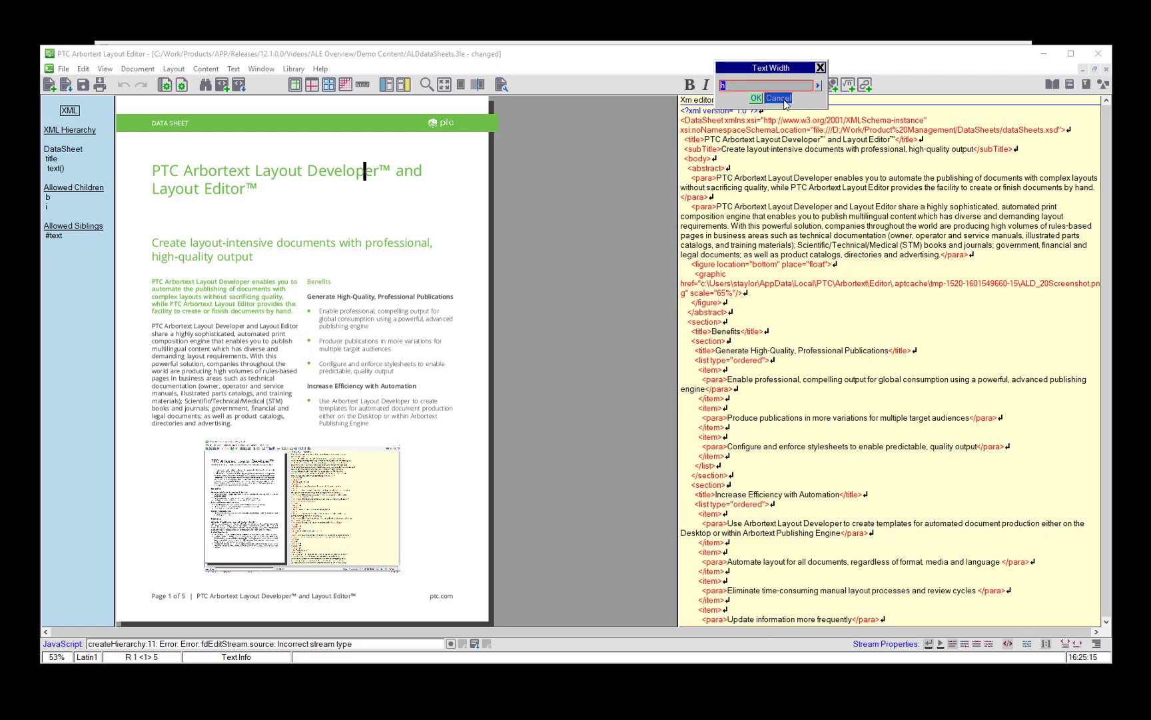
pyautogui.click(785, 100)
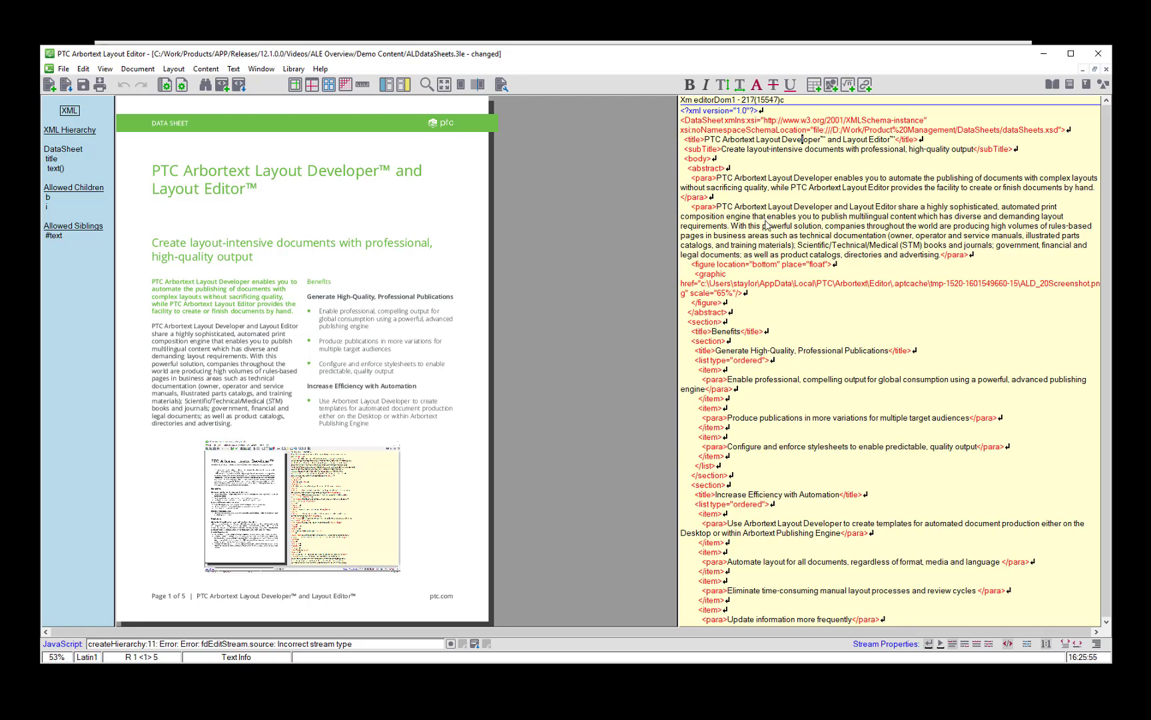
# Inspect the XML hierarchy and allowed elements for the abstract paragraphs, the graphic and the Benefits title
pyautogui.click(752, 184)
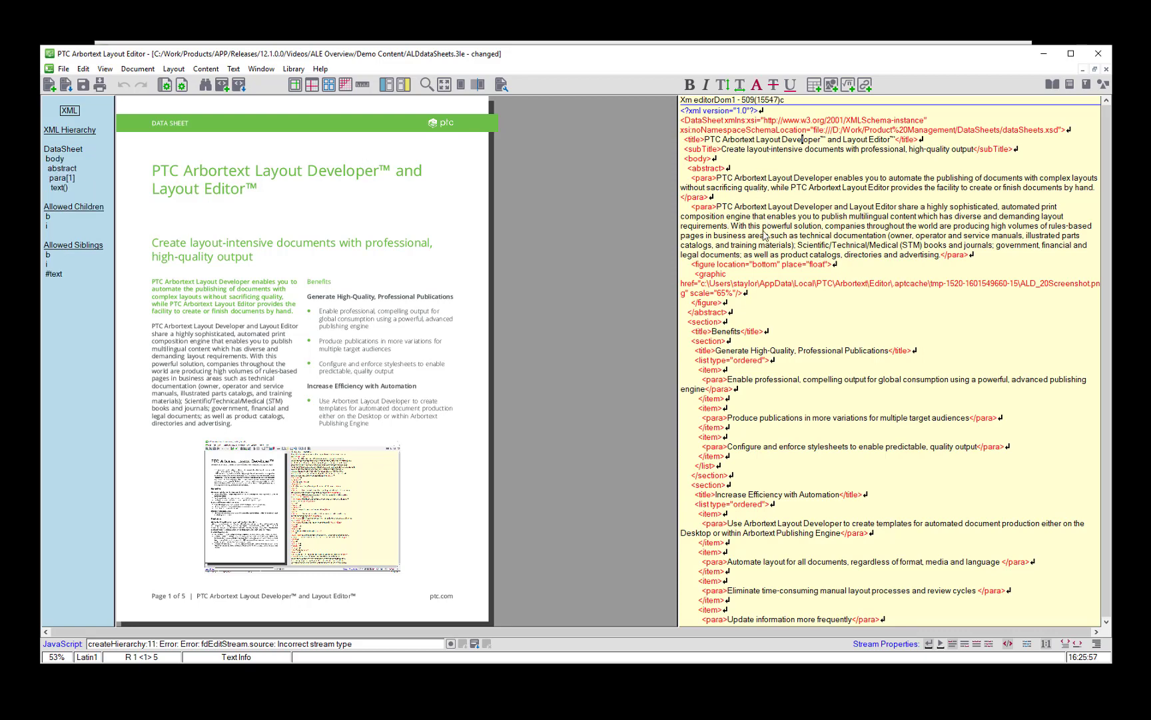
pyautogui.click(791, 247)
pyautogui.click(731, 283)
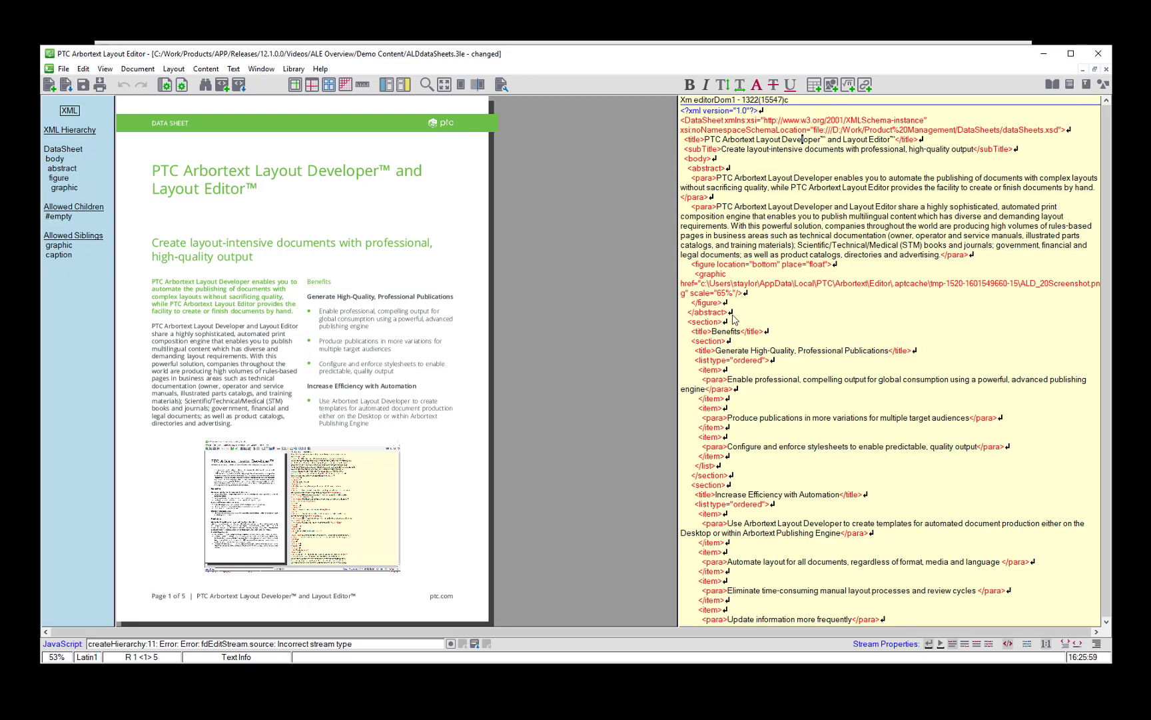
pyautogui.click(718, 332)
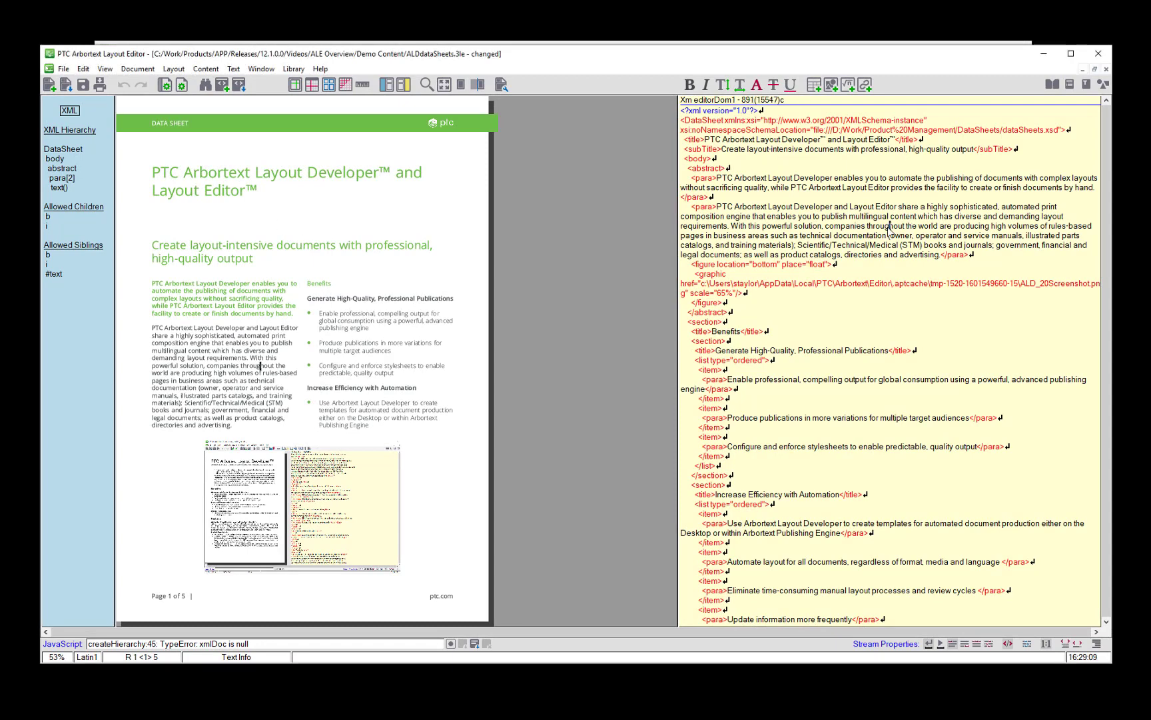
# Make the word "companies" in the second abstract paragraph bold by wrapping it in a b element
pyautogui.click(872, 228)
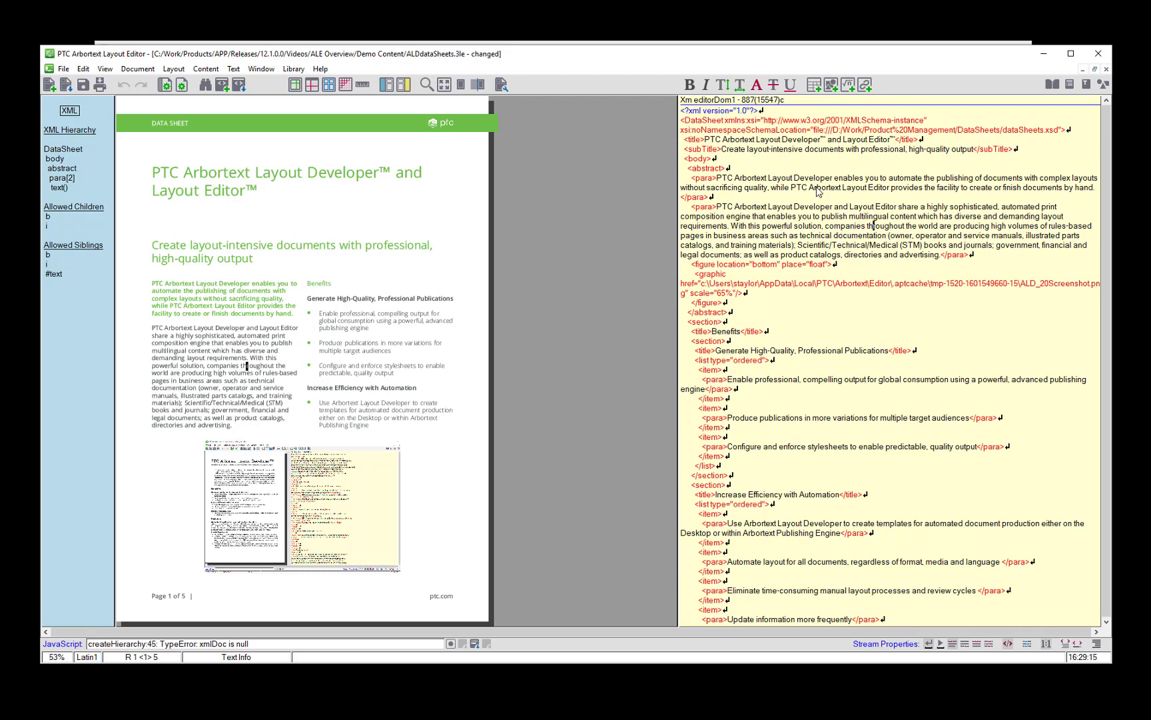
pyautogui.doubleClick(846, 226)
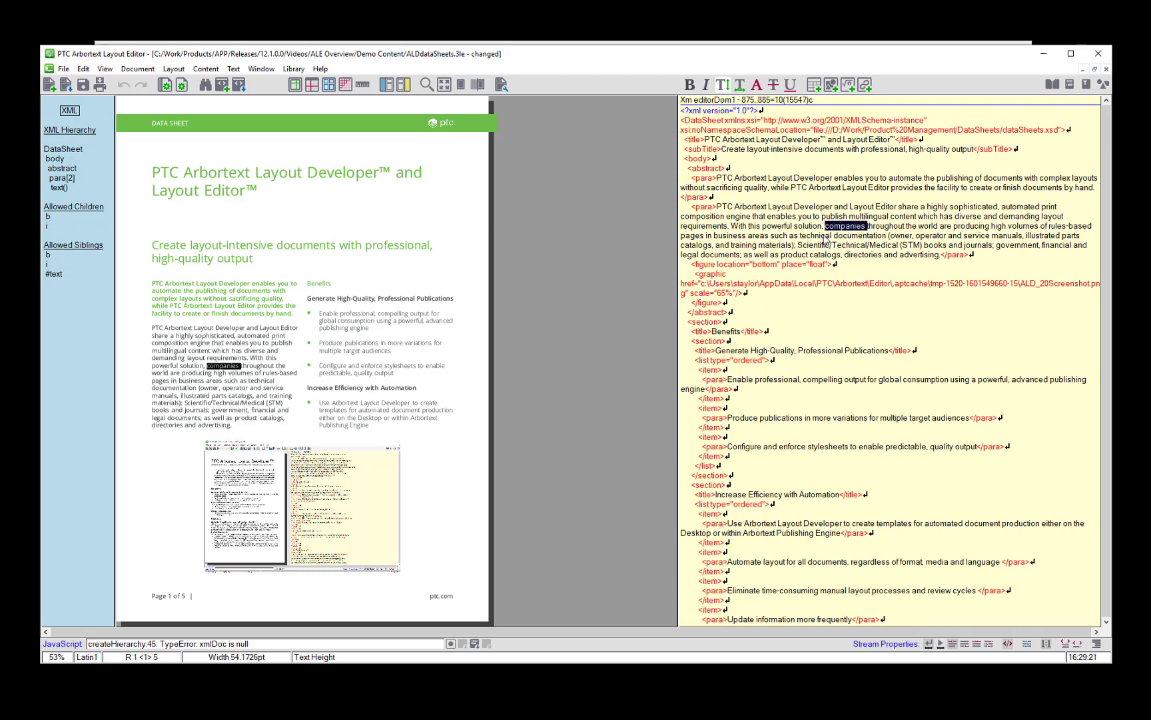
pyautogui.click(49, 217)
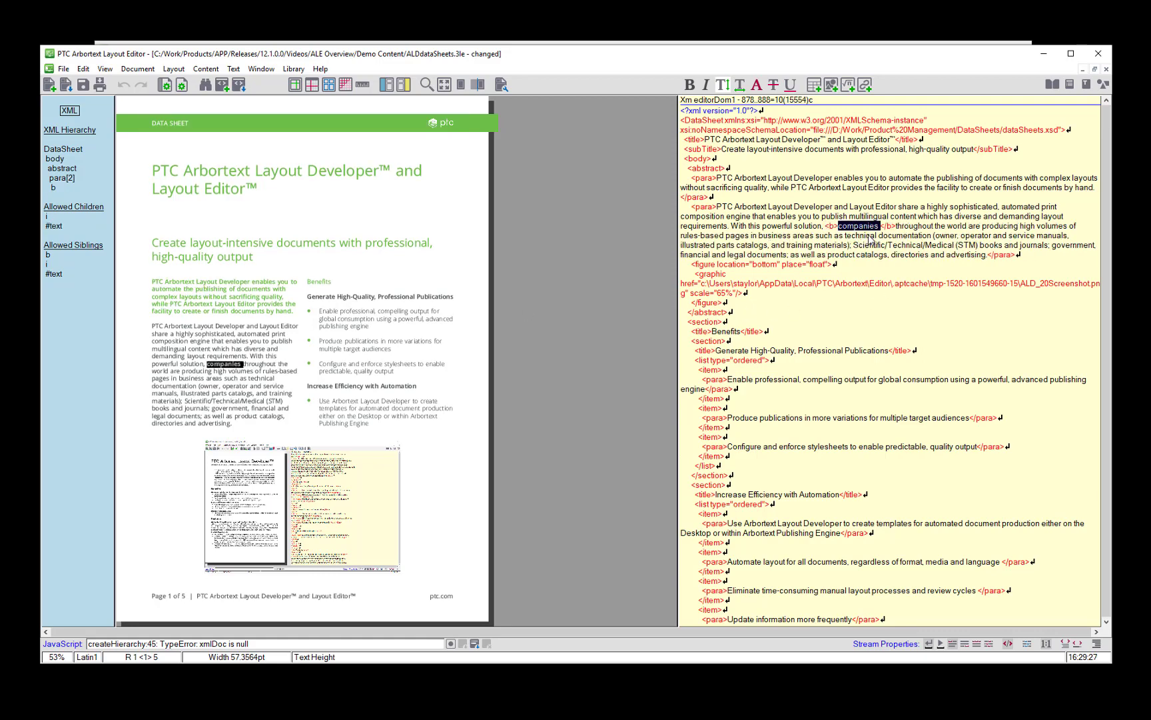
pyautogui.click(251, 364)
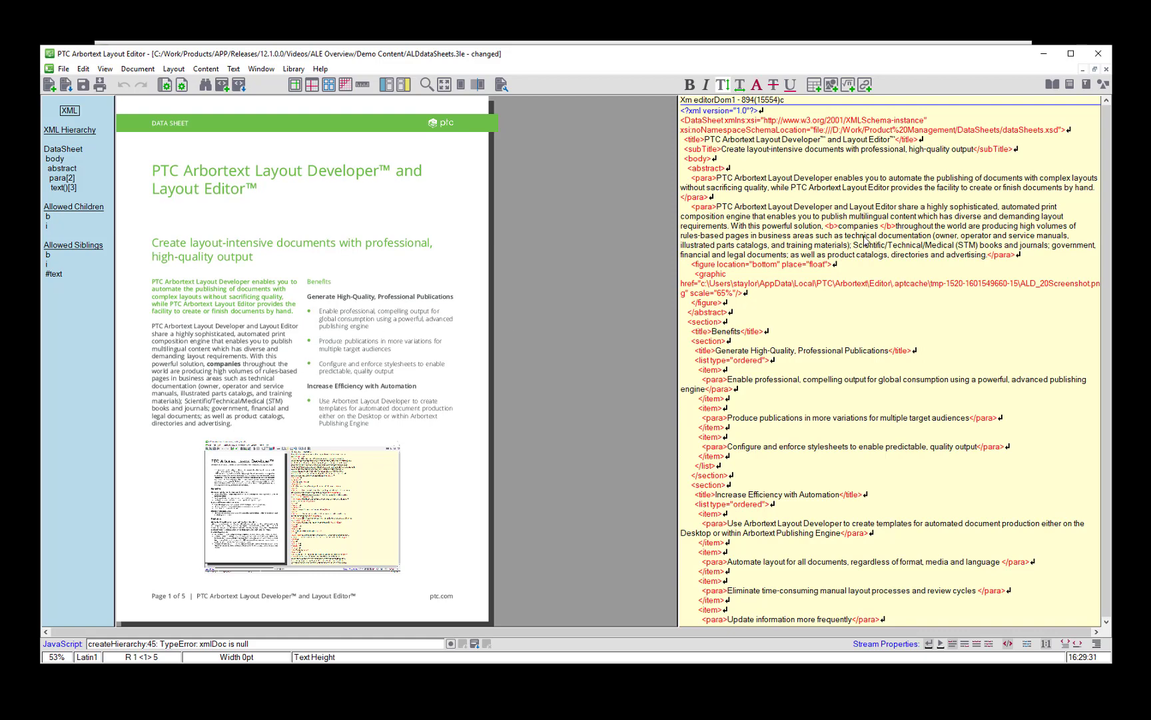
# Make the word "documentation" in the second abstract paragraph italic by wrapping it in an i element
pyautogui.doubleClick(906, 237)
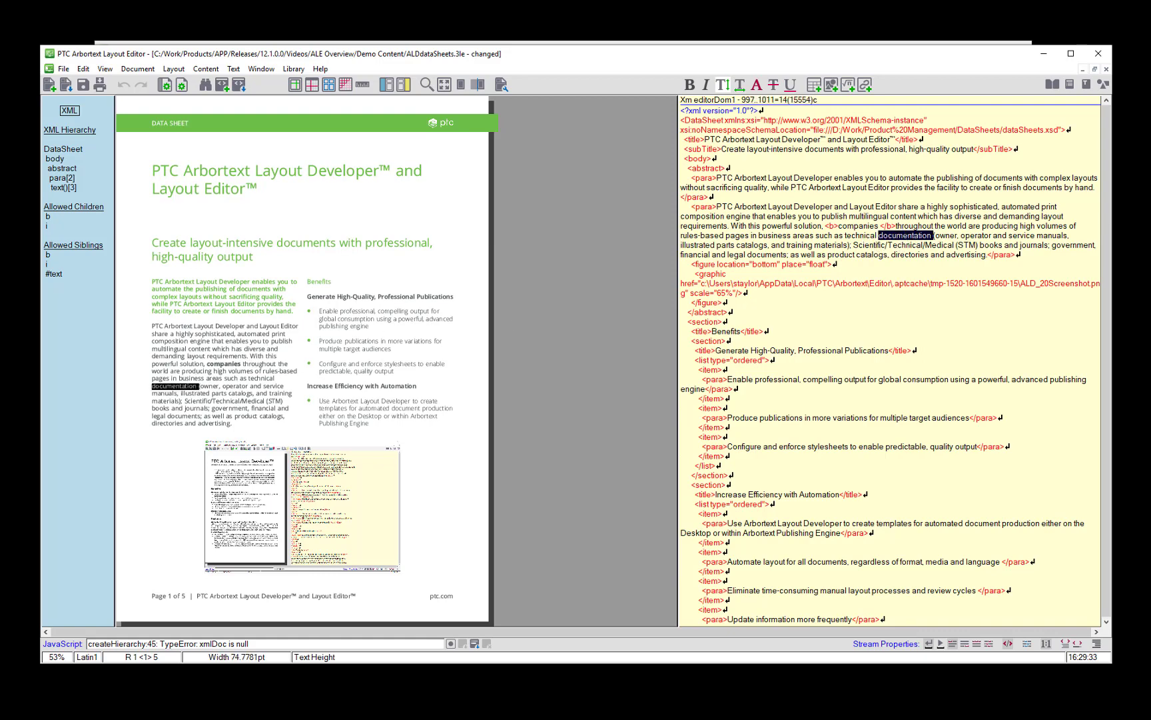
pyautogui.click(52, 226)
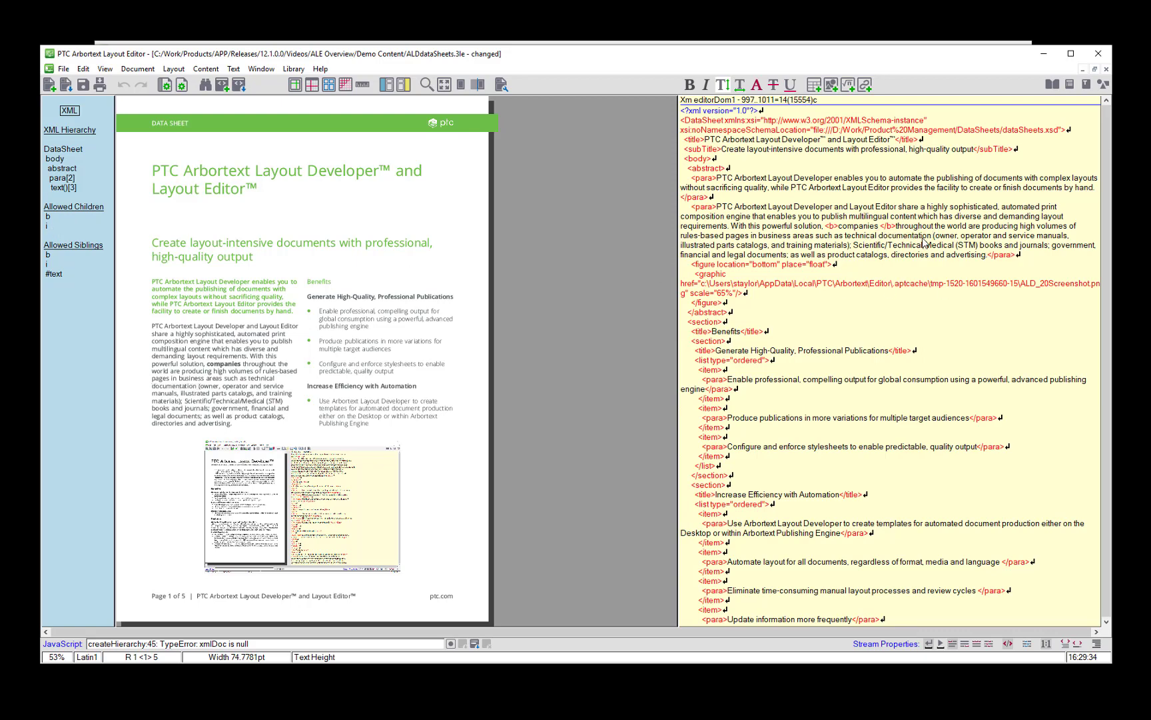
pyautogui.hotkey('ctrl', 'i')
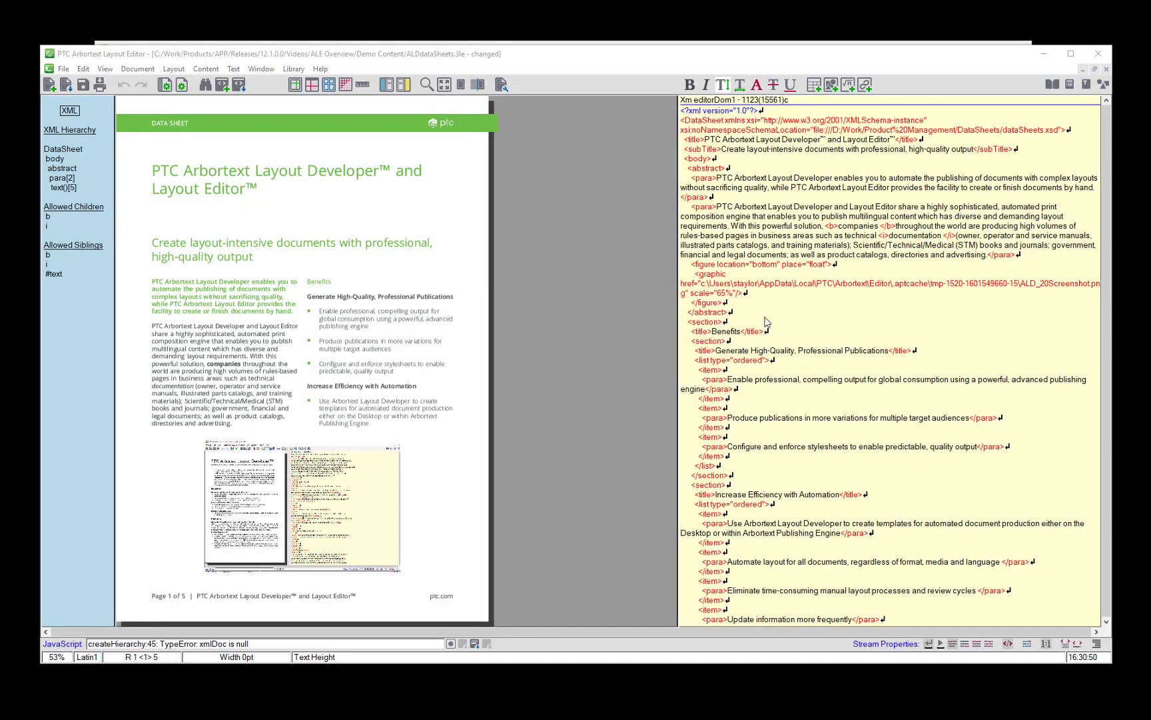
pyautogui.click(706, 294)
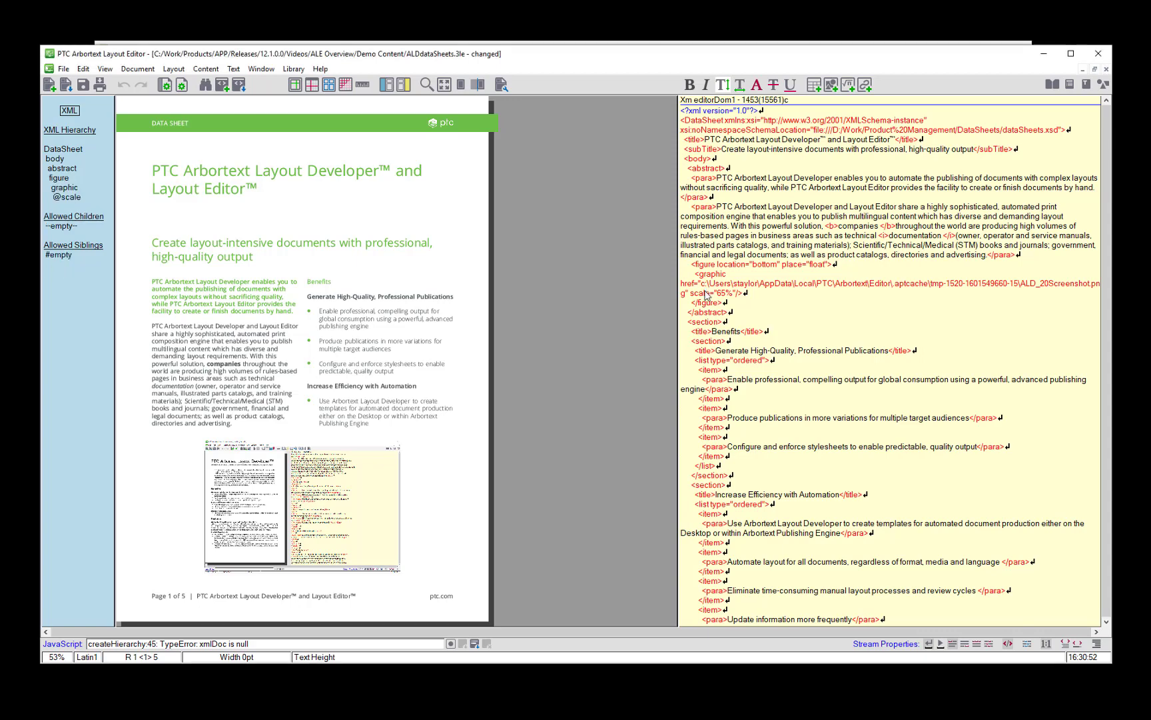
# Set the text width of the "Content changes in Layout Editor" bullet text on page 2 to 0.95h
pyautogui.press('pagedown')
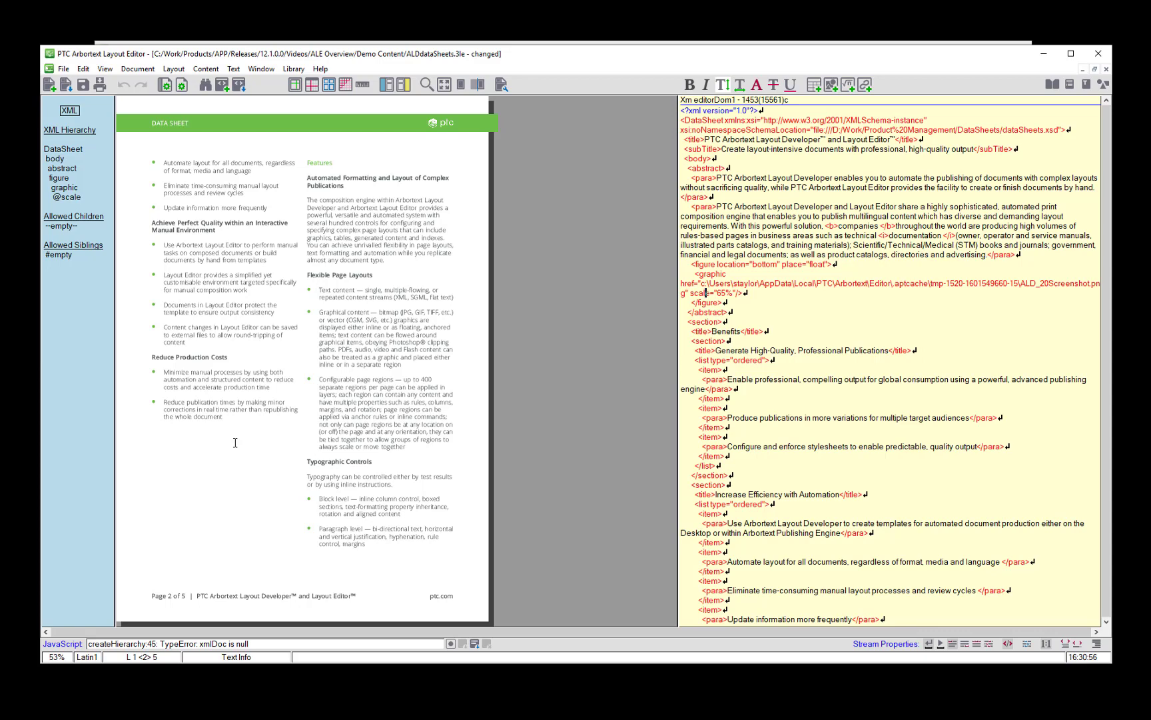
pyautogui.click(185, 327)
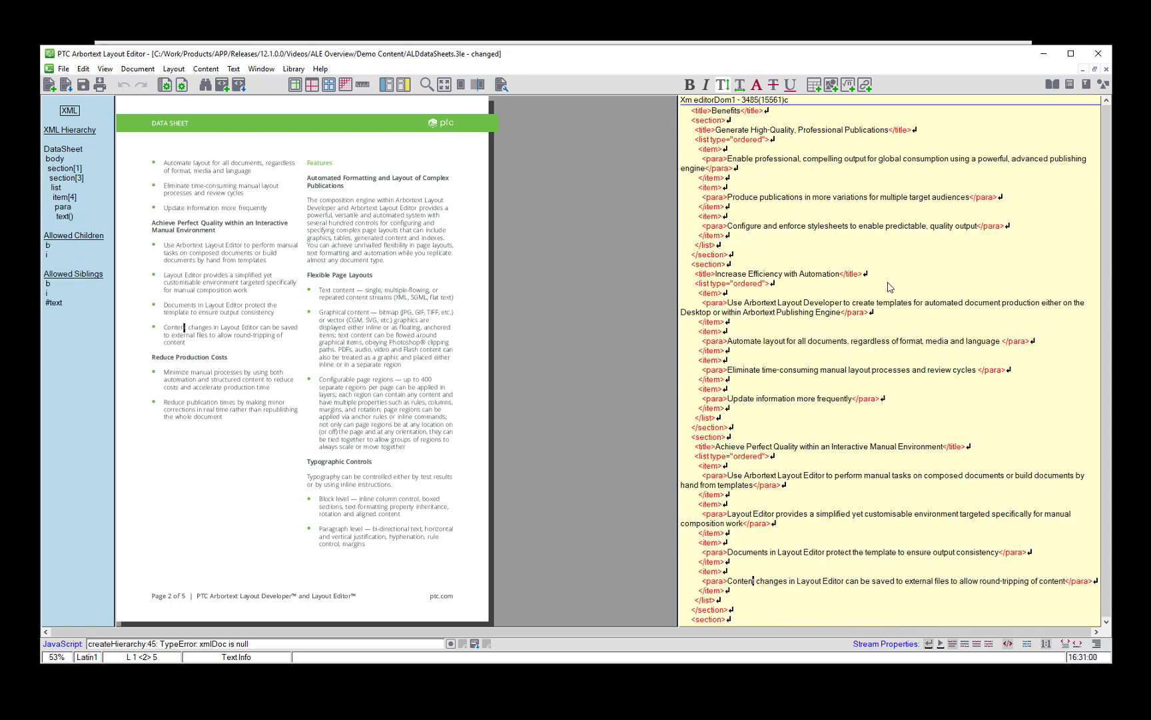
pyautogui.moveTo(728, 582); pyautogui.dragTo(1054, 575)
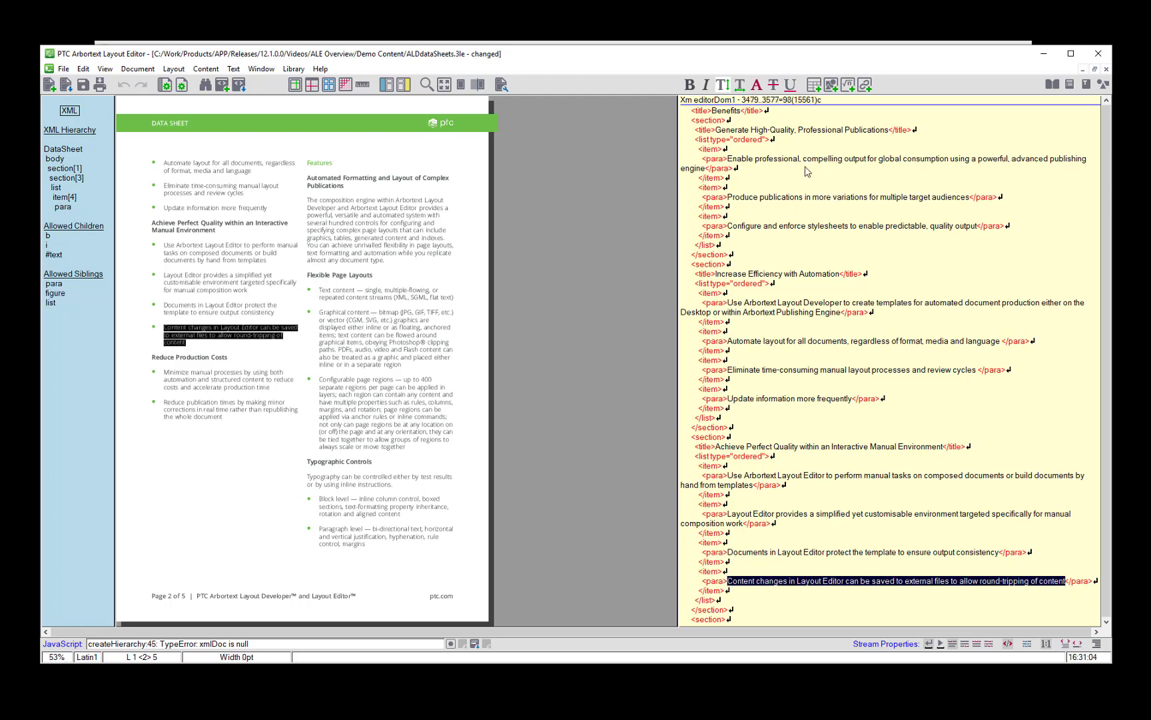
pyautogui.click(739, 91)
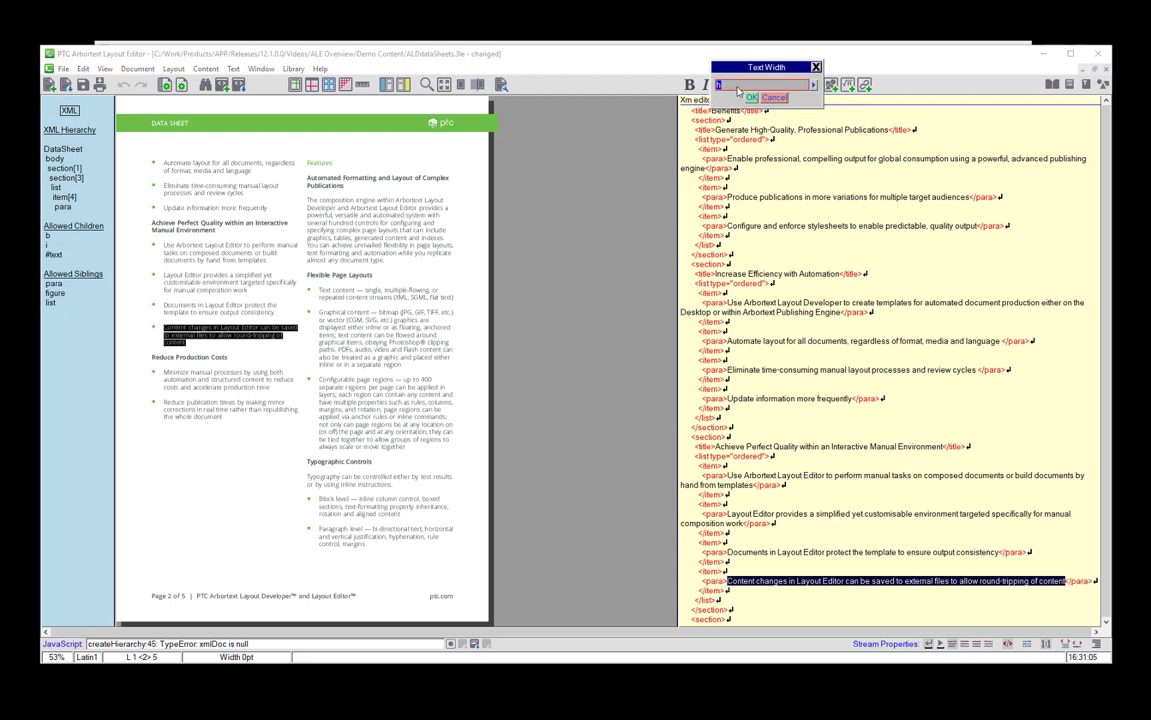
pyautogui.click(813, 84)
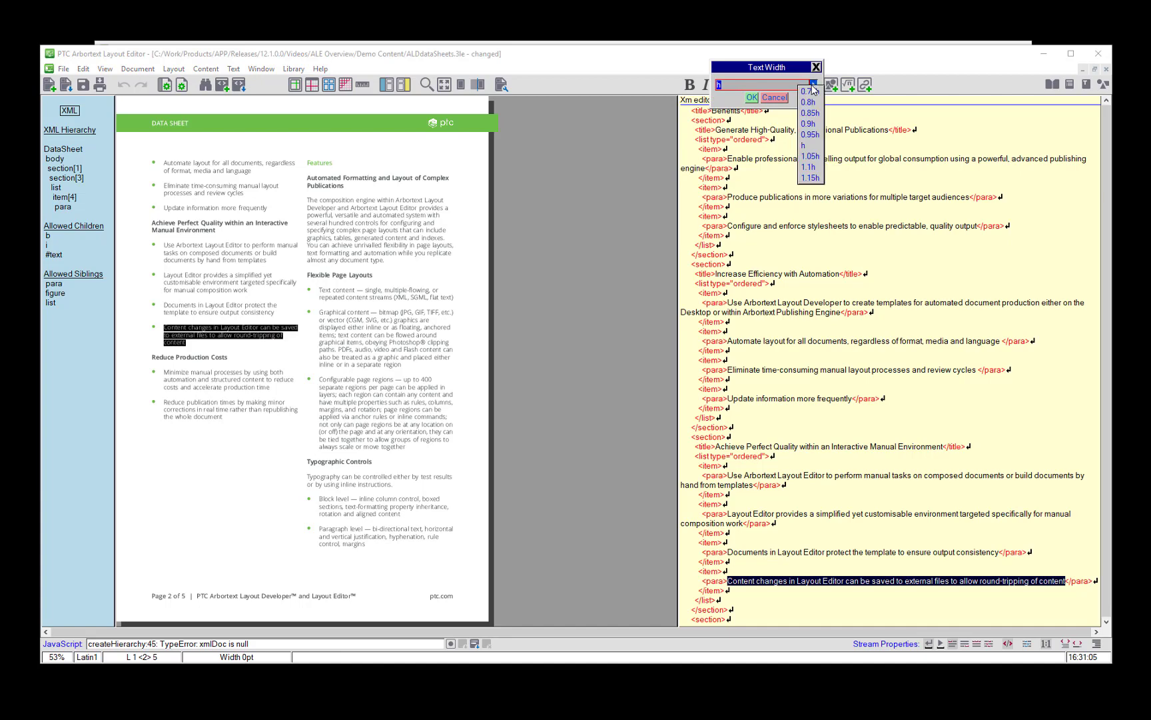
pyautogui.click(810, 135)
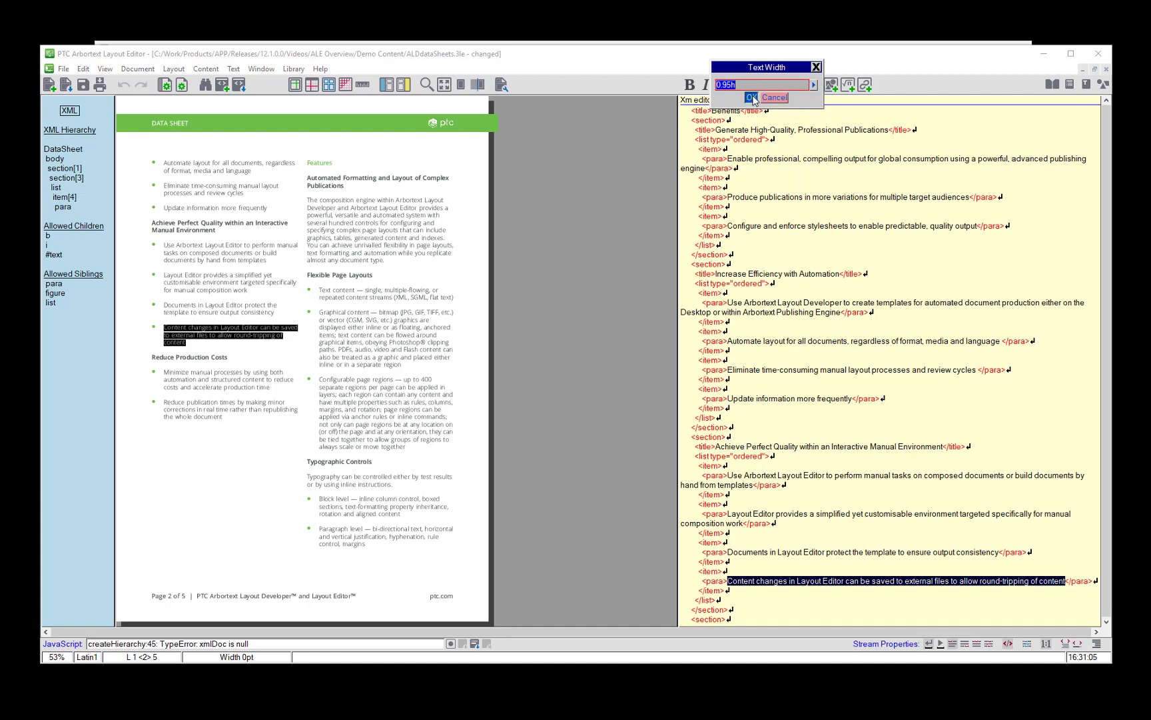
pyautogui.click(751, 98)
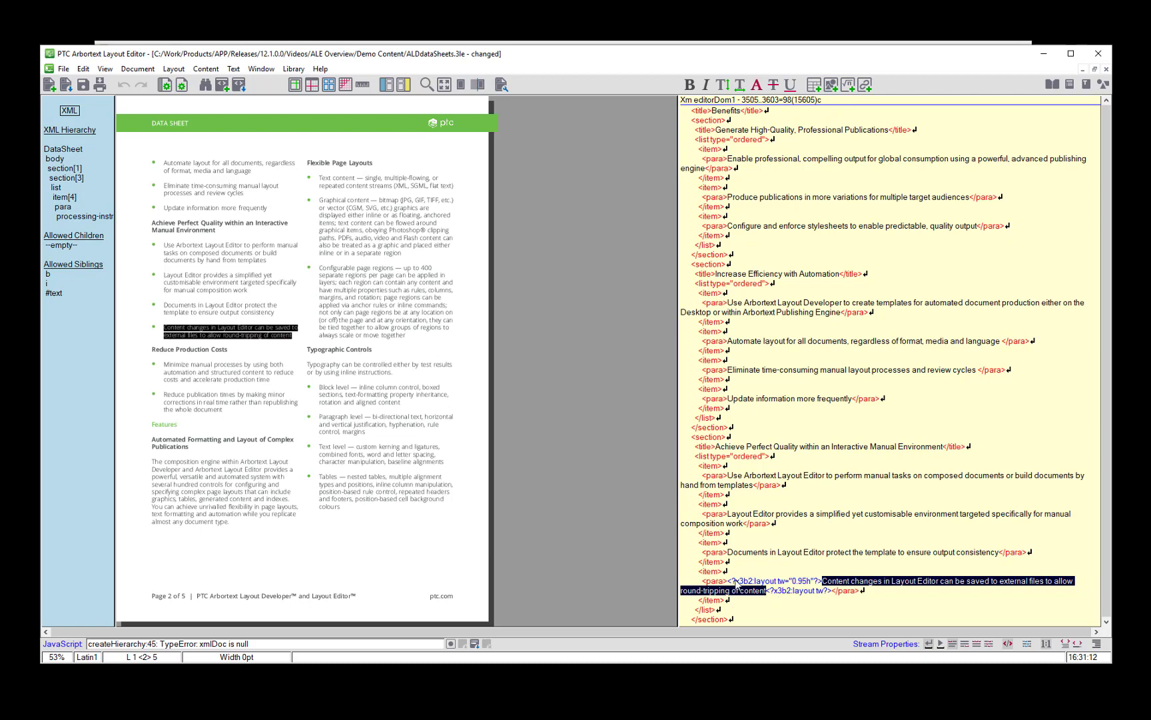
pyautogui.click(831, 583)
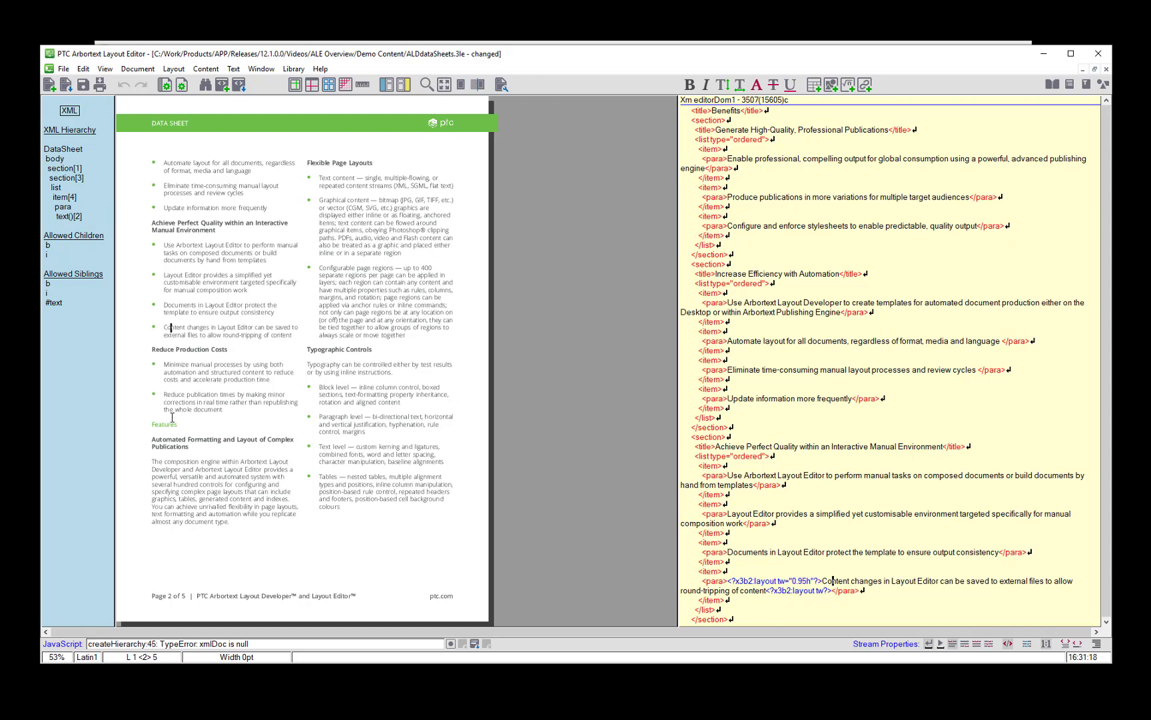
# Insert the graphic ALE Splash.png from the Graphics folder after the list in the Reduce Production Costs section
pyautogui.click(228, 410)
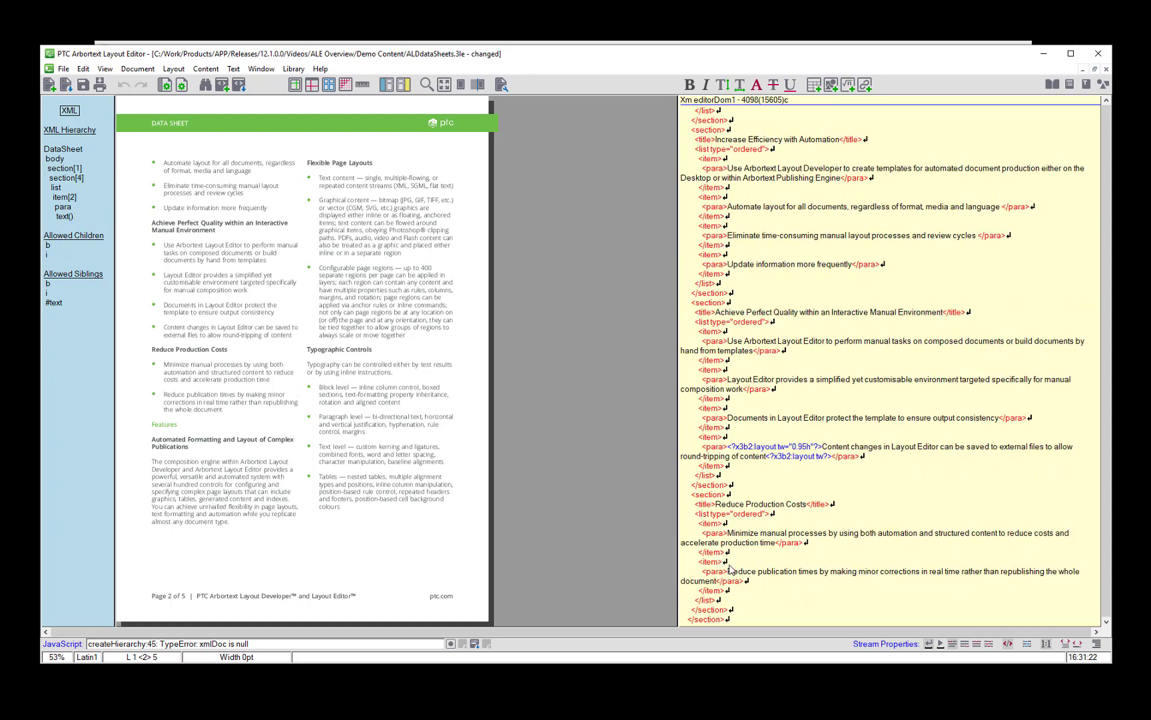
pyautogui.click(717, 600)
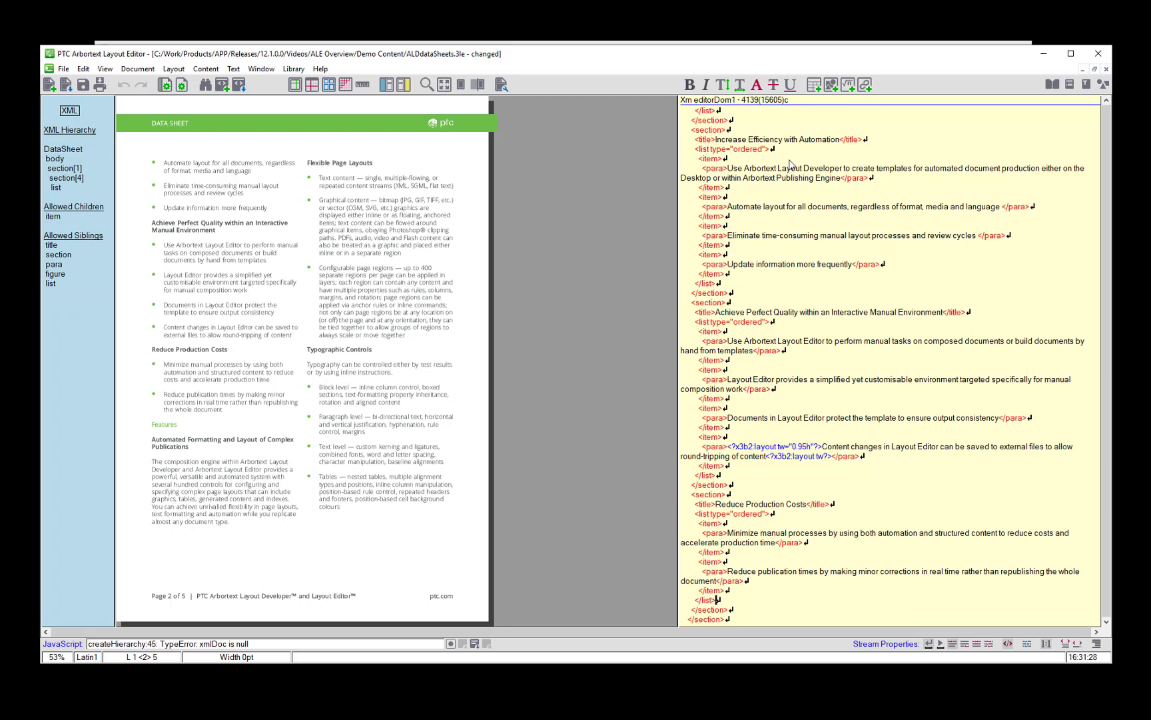
pyautogui.click(832, 89)
pyautogui.click(911, 79)
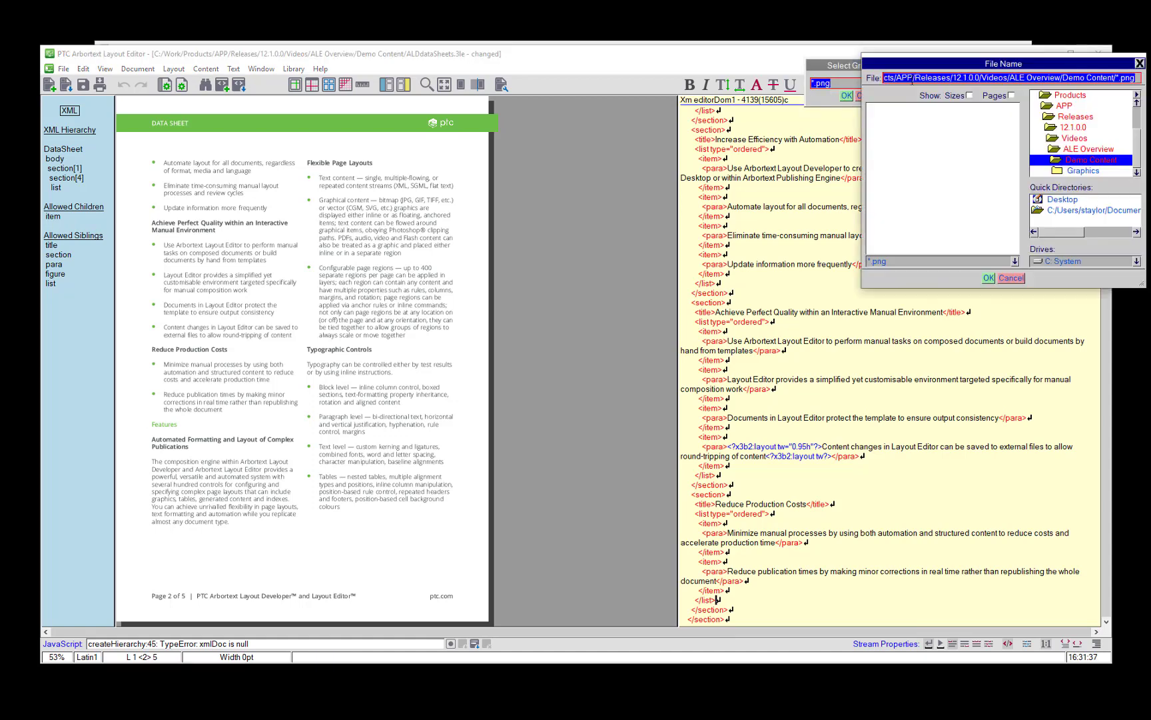
pyautogui.click(1084, 171)
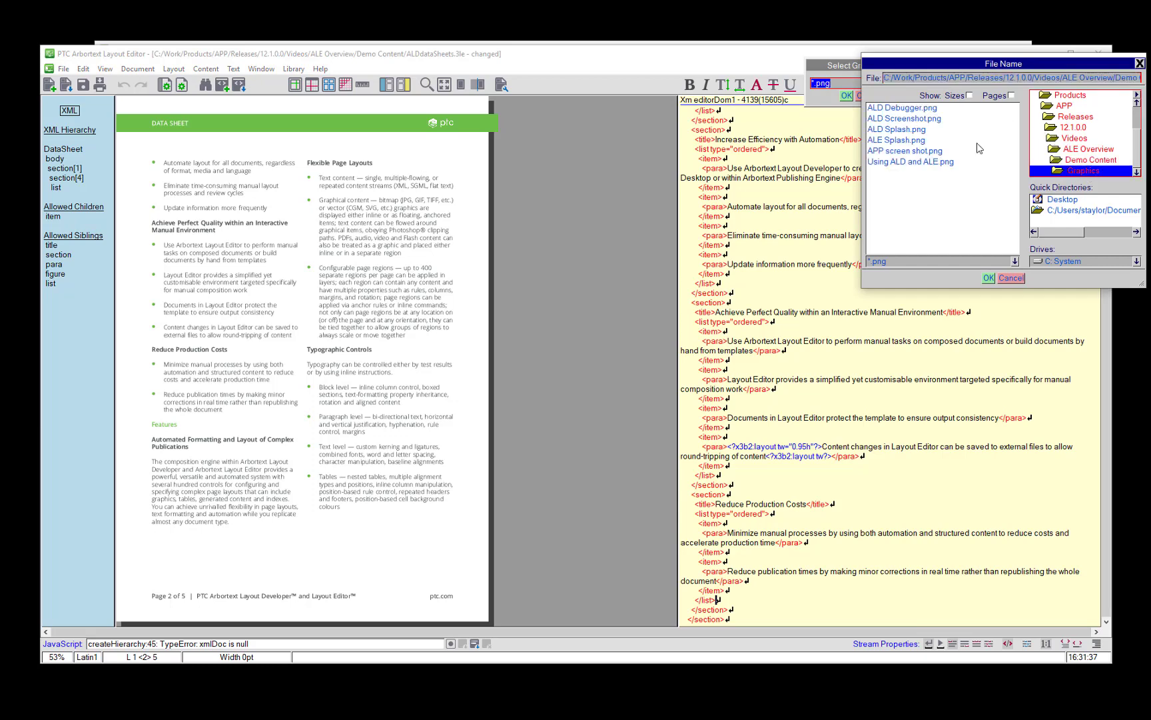
pyautogui.doubleClick(916, 139)
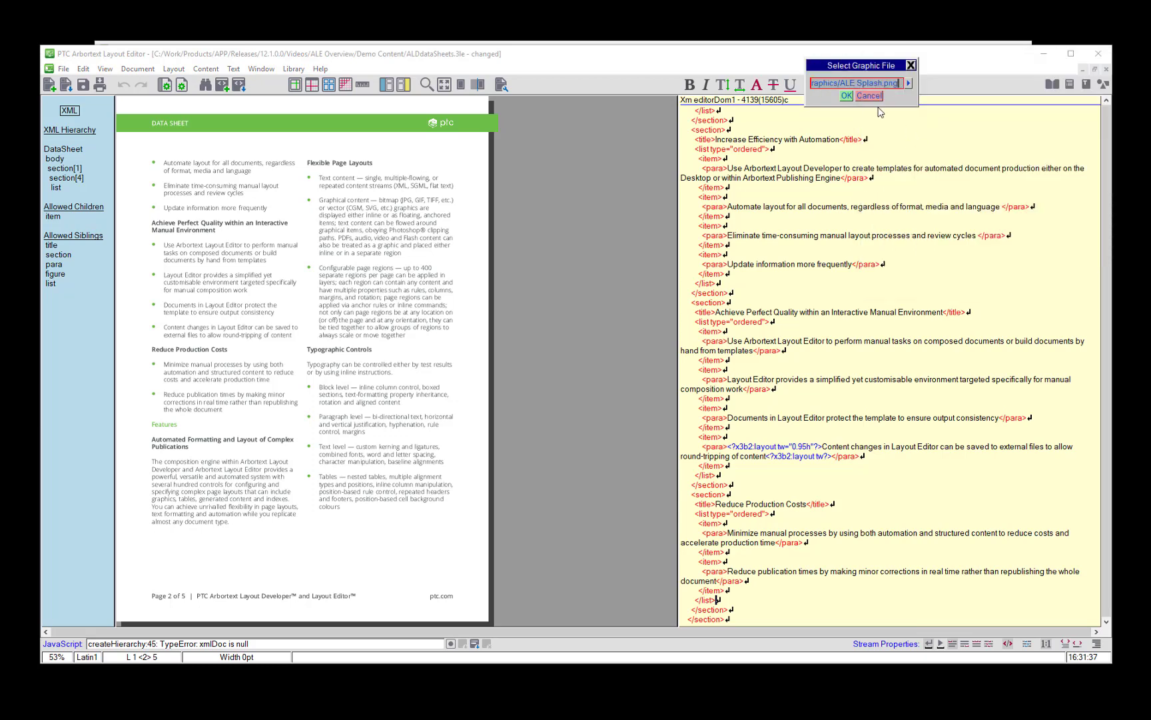
pyautogui.click(846, 97)
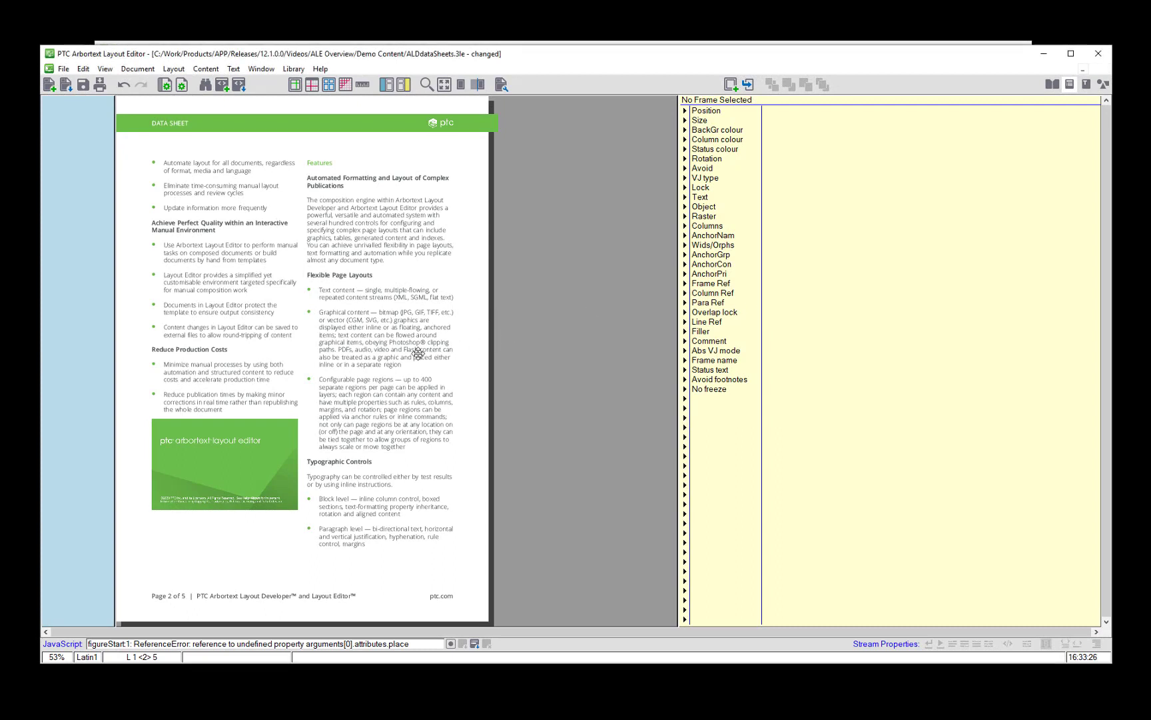
# Select the frame of the screenshot figure on page 1 and move it slightly upward
pyautogui.scroll(2, 419, 352)
pyautogui.click(282, 509)
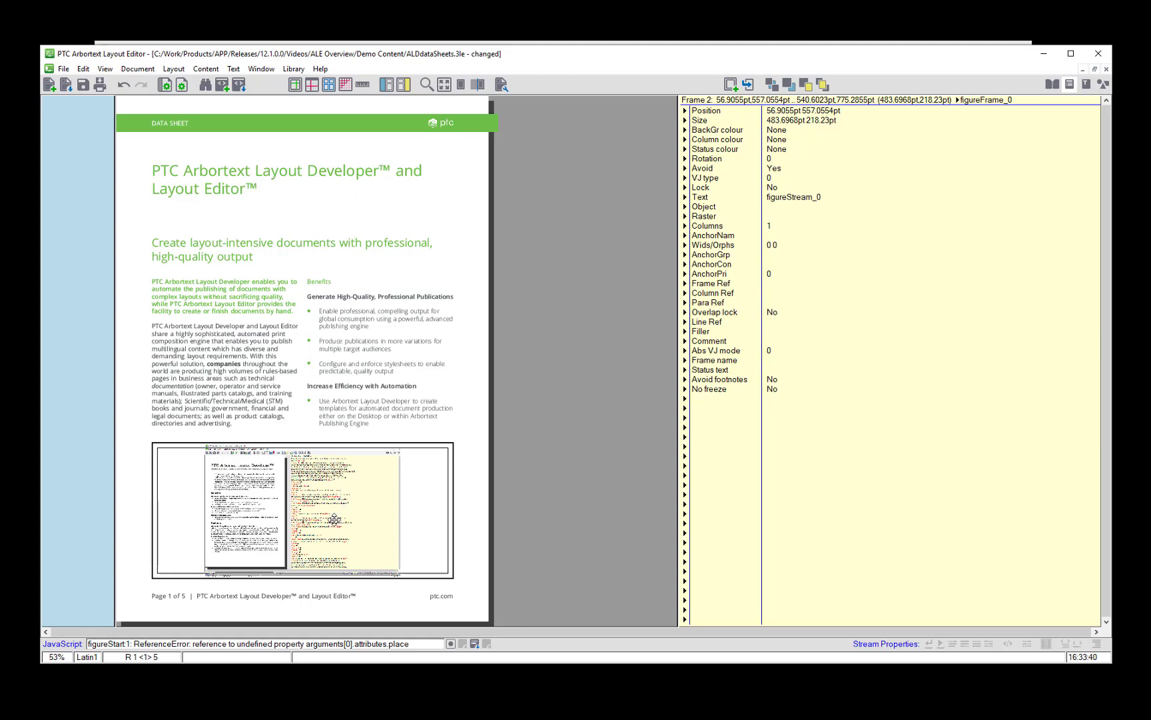
pyautogui.moveTo(335, 521)
pyautogui.mouseDown()
pyautogui.moveTo(342, 428)
pyautogui.moveTo(339, 520)
pyautogui.mouseUp()
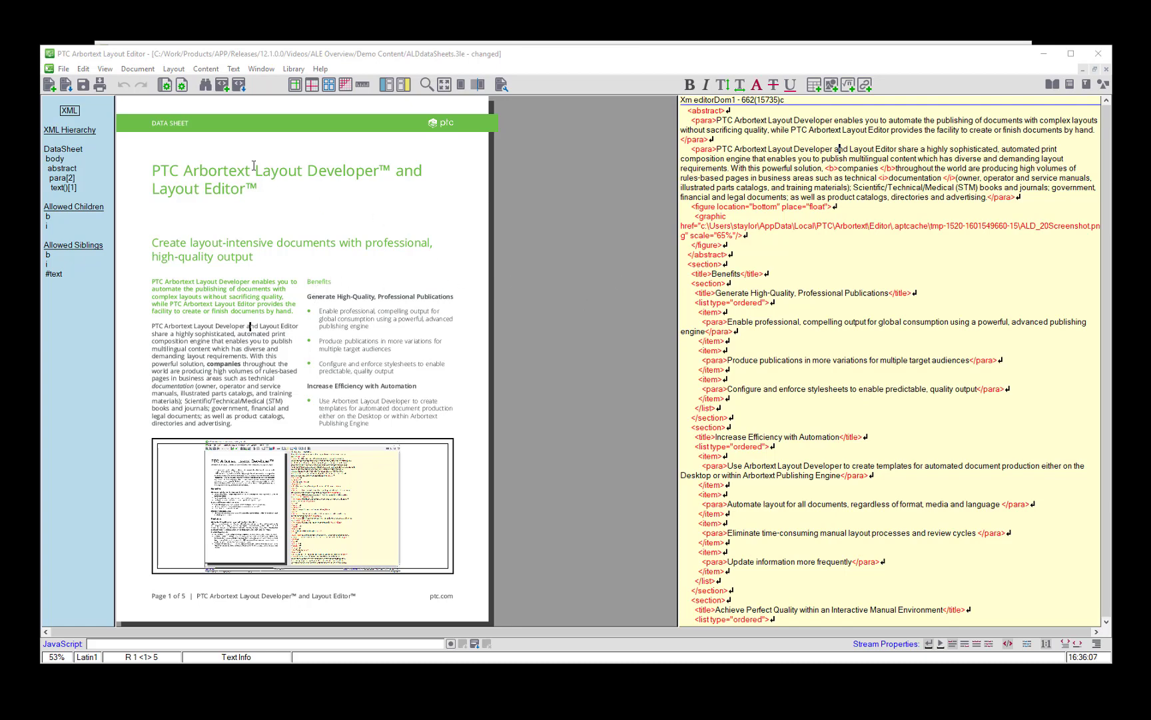
# Print all pages to ALDdataSheets.pdf with the file set to open after printing
pyautogui.click(98, 86)
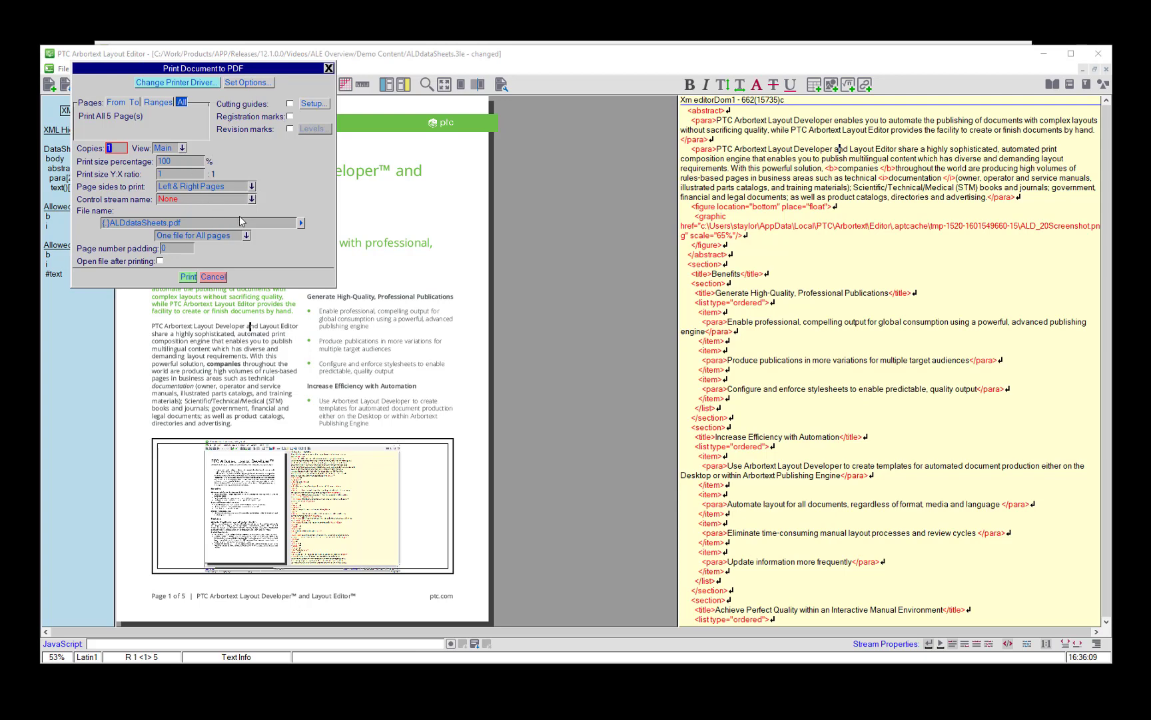
pyautogui.click(160, 261)
pyautogui.click(187, 278)
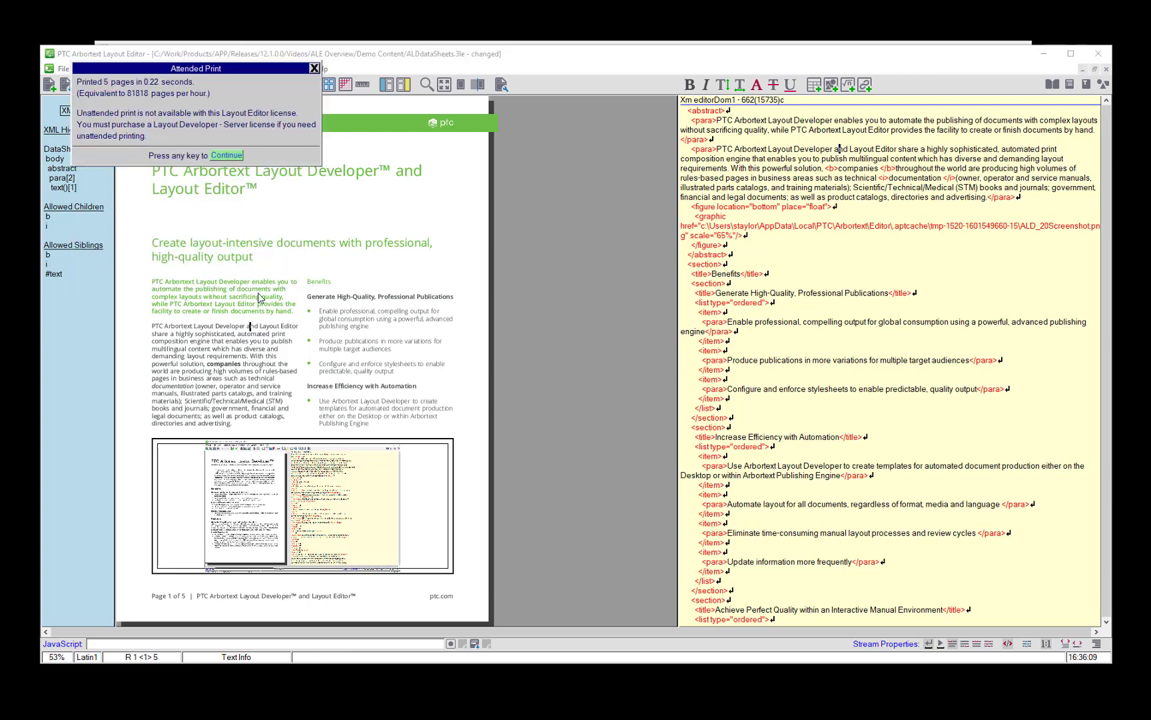
pyautogui.click(233, 155)
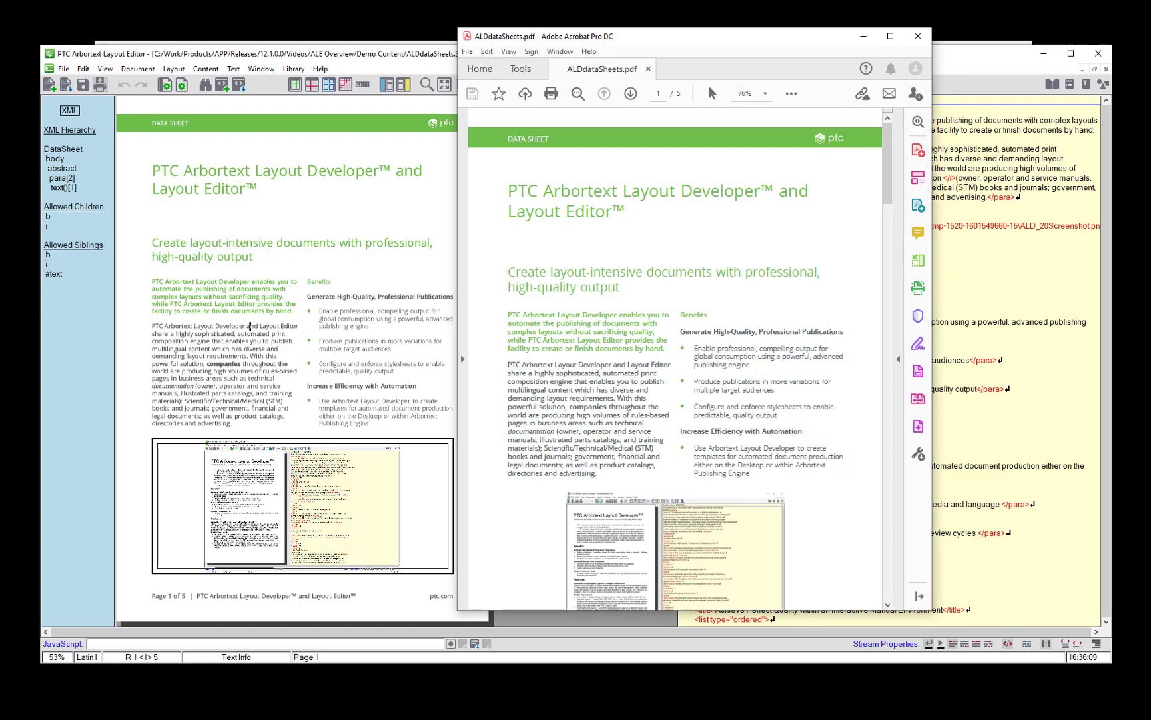
# Check the text formatting and graphics on the first three pages of the printed PDF, and close it
pyautogui.scroll(-8, 711, 306)
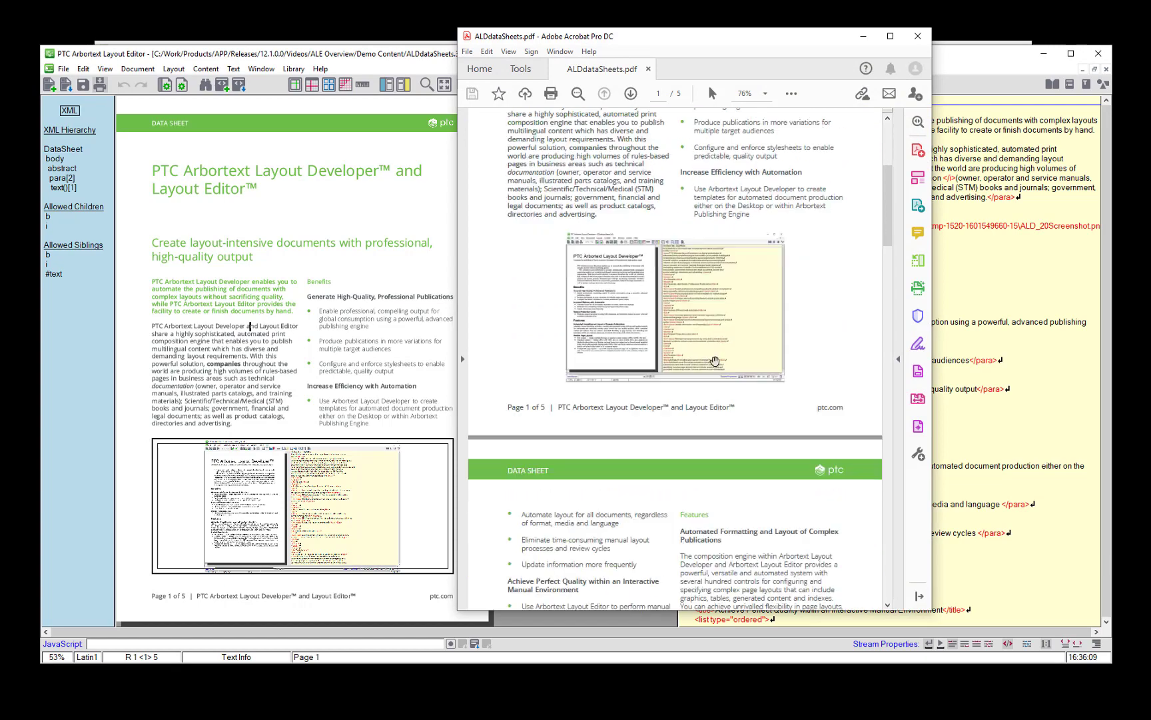
pyautogui.scroll(-8, 714, 360)
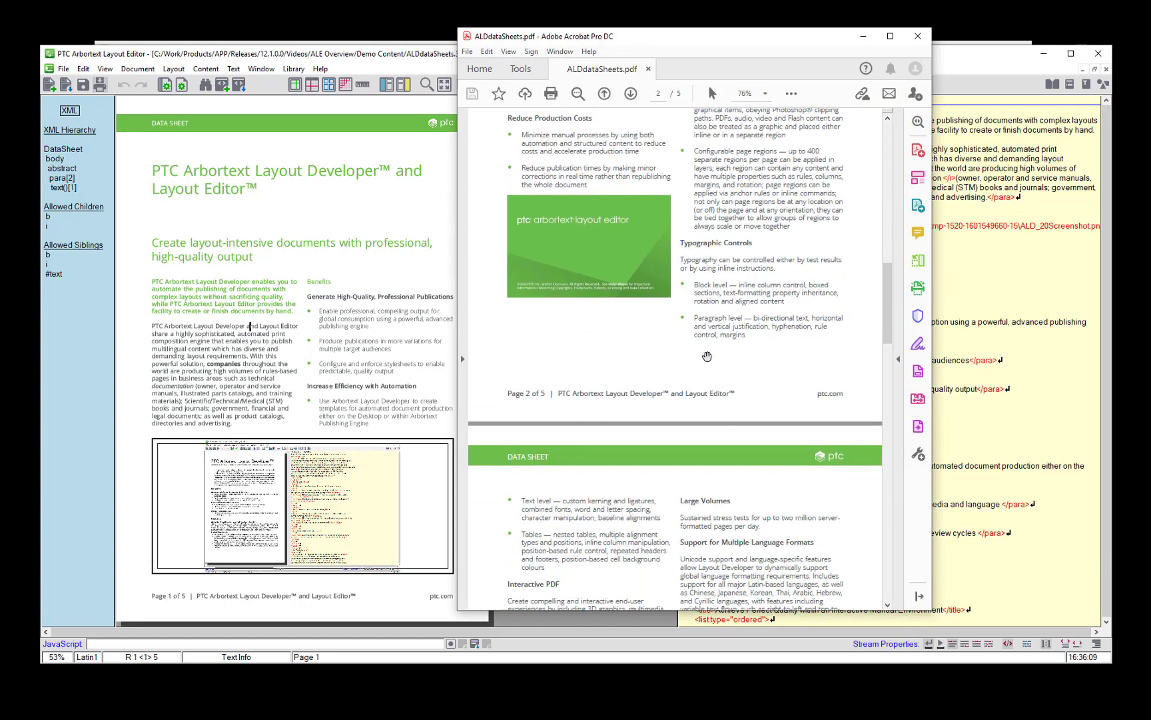
pyautogui.scroll(-6, 673, 333)
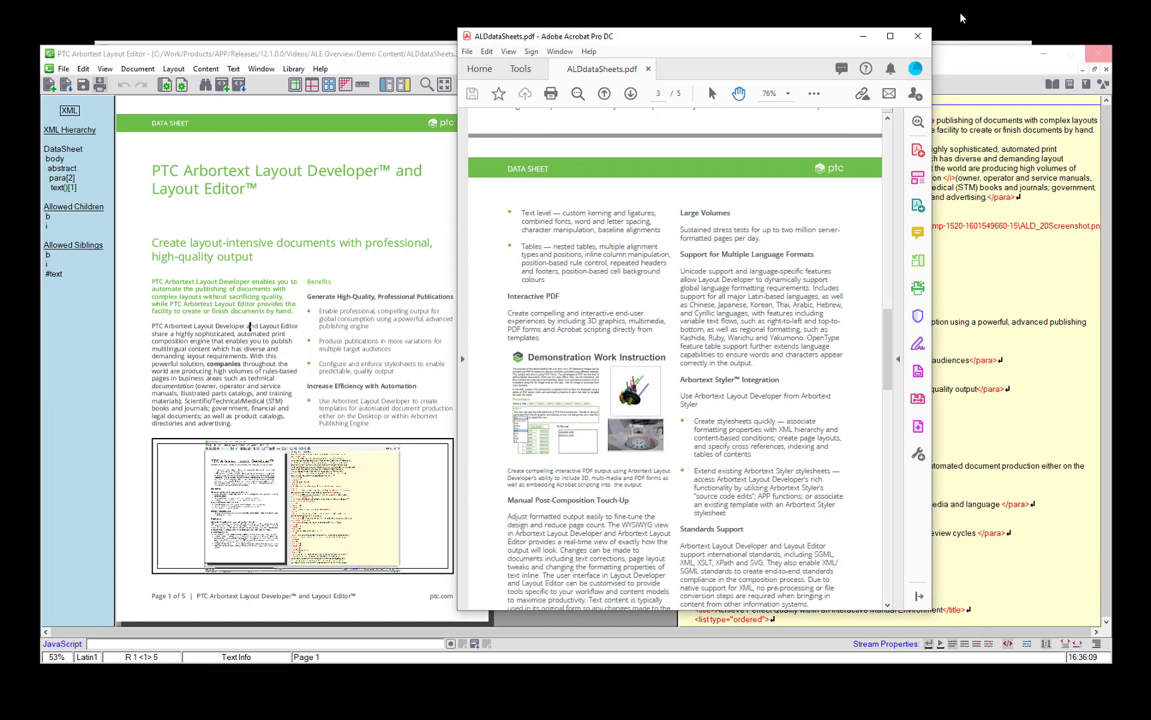
pyautogui.click(919, 40)
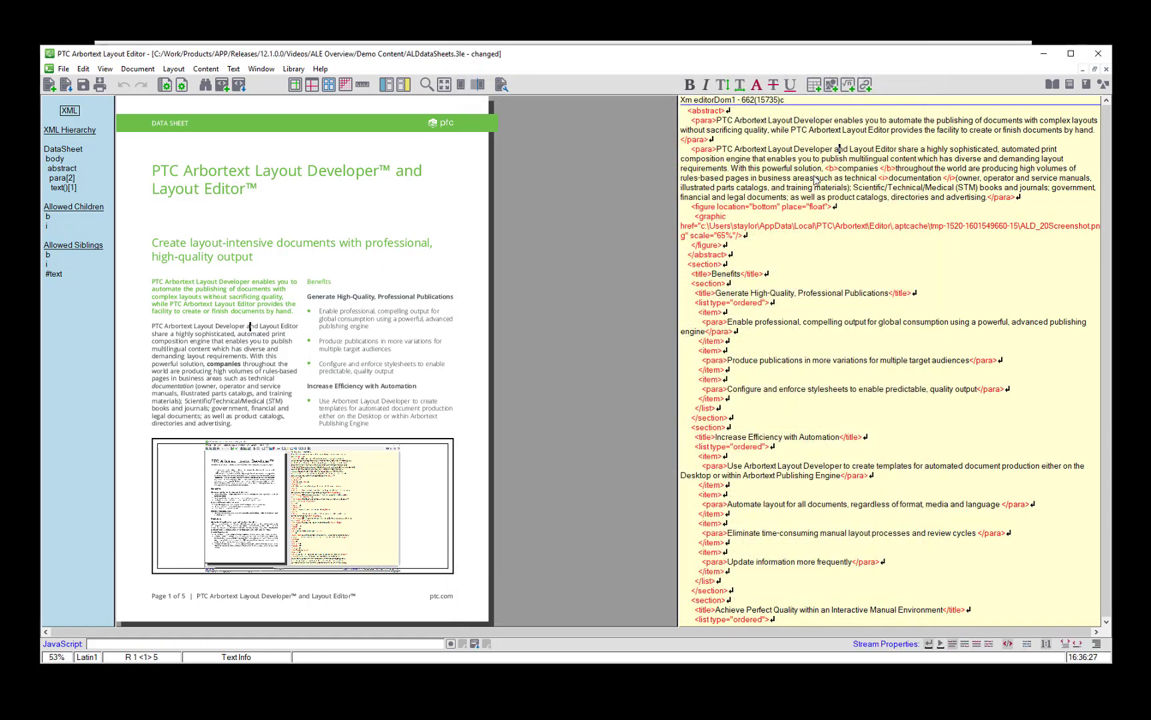